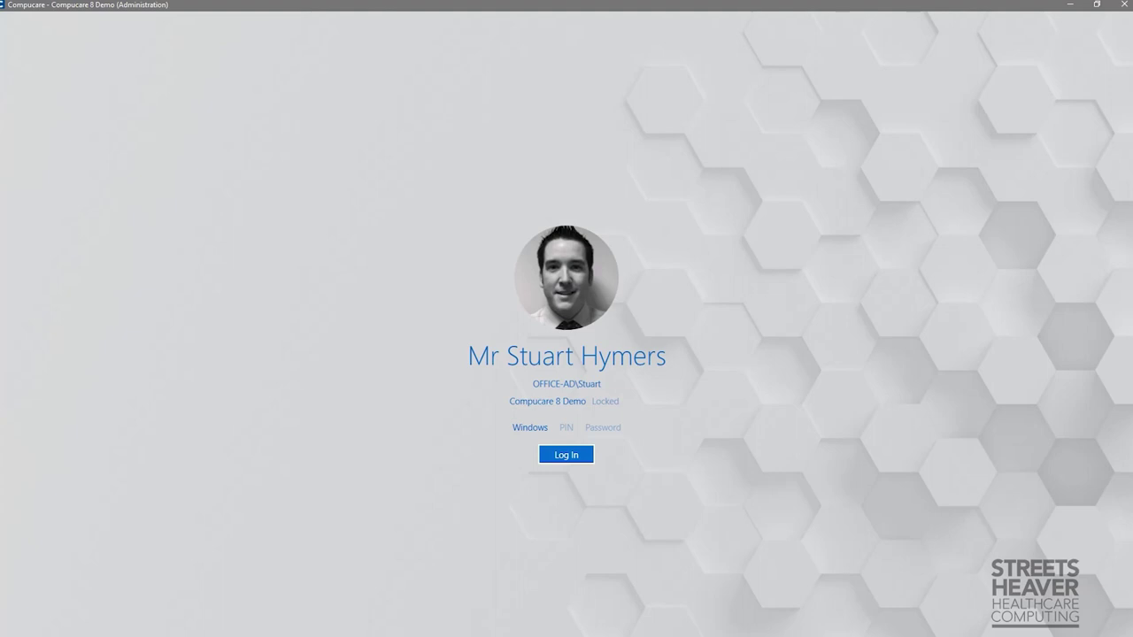
Log in and scroll the Home Area tiles to Choose and Book, then back to Referral Management.
click(570, 459)
scroll(572, 464, down, 2)
scroll(572, 464, down, 4)
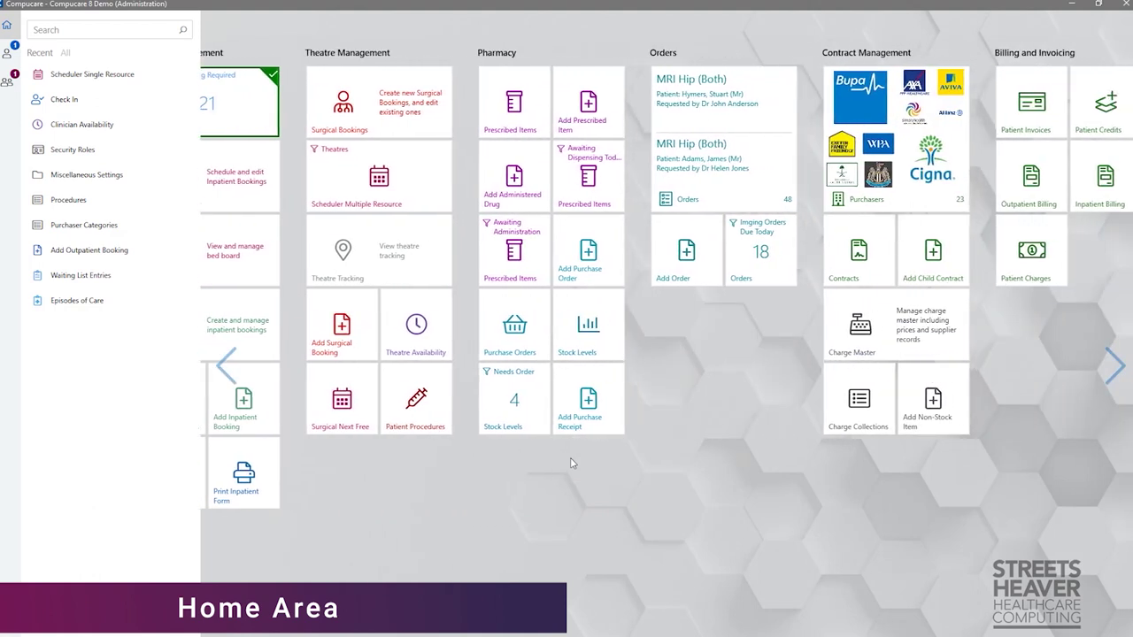
scroll(572, 464, down, 1)
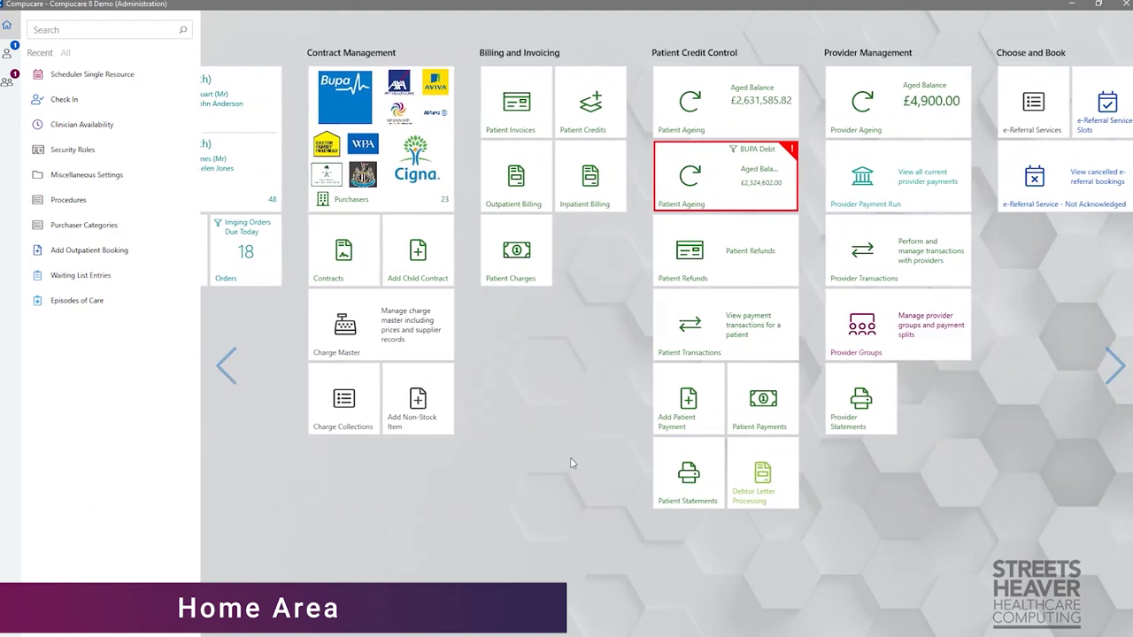
scroll(572, 464, up, 4)
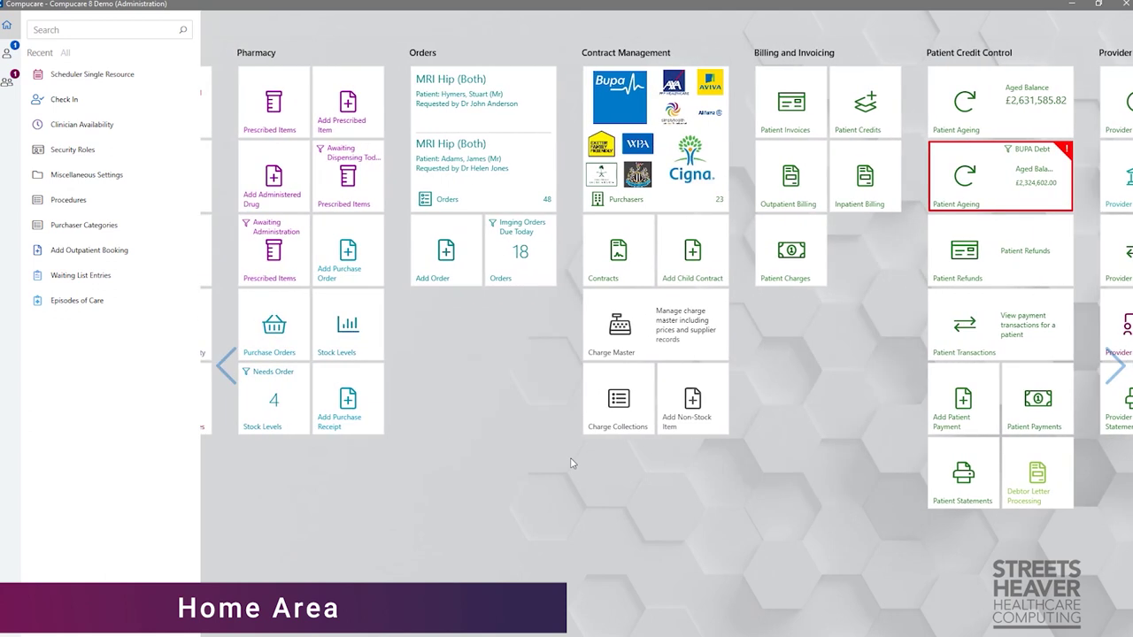
scroll(572, 463, up, 3)
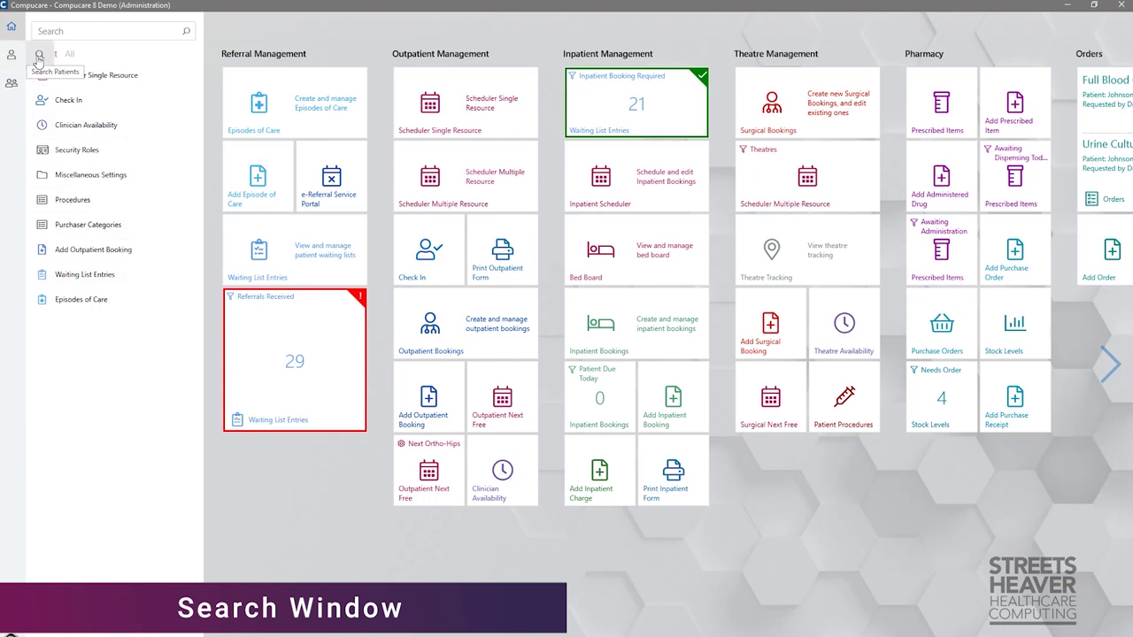
Search patients for 'gran' and open the third matching patient's record.
click(38, 59)
text(gran)
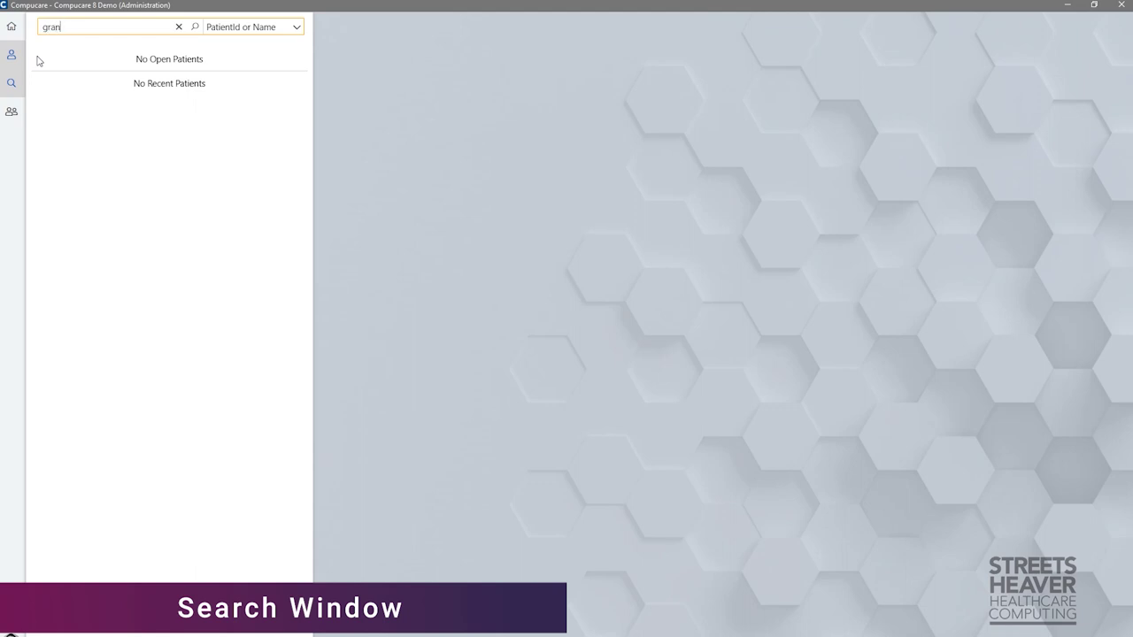
key(Down)
key(Down)
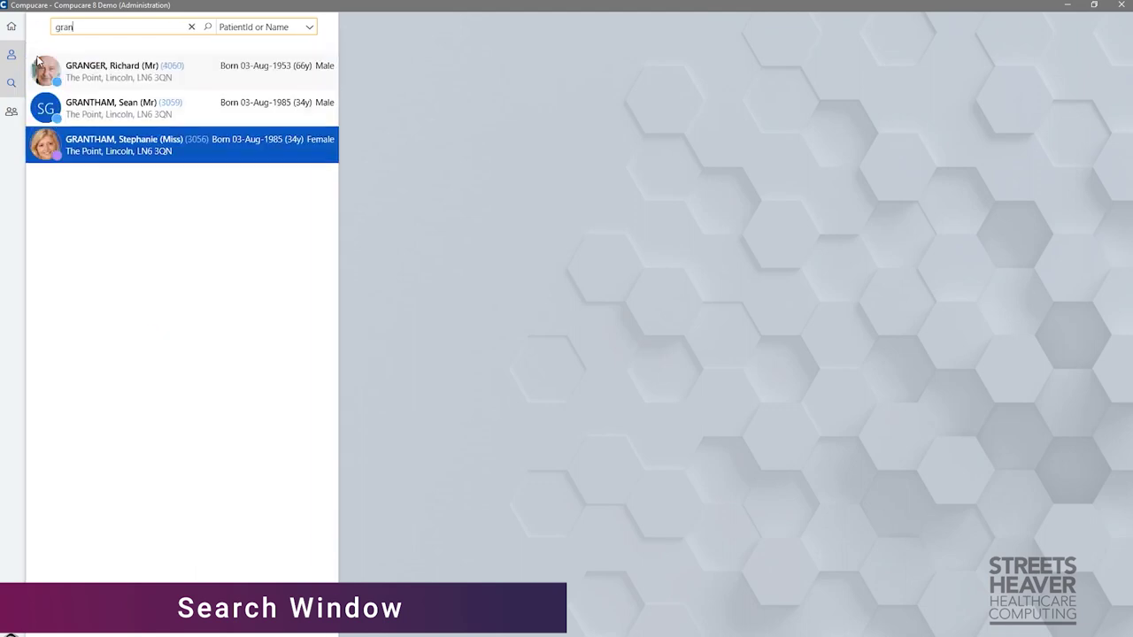
key(Return)
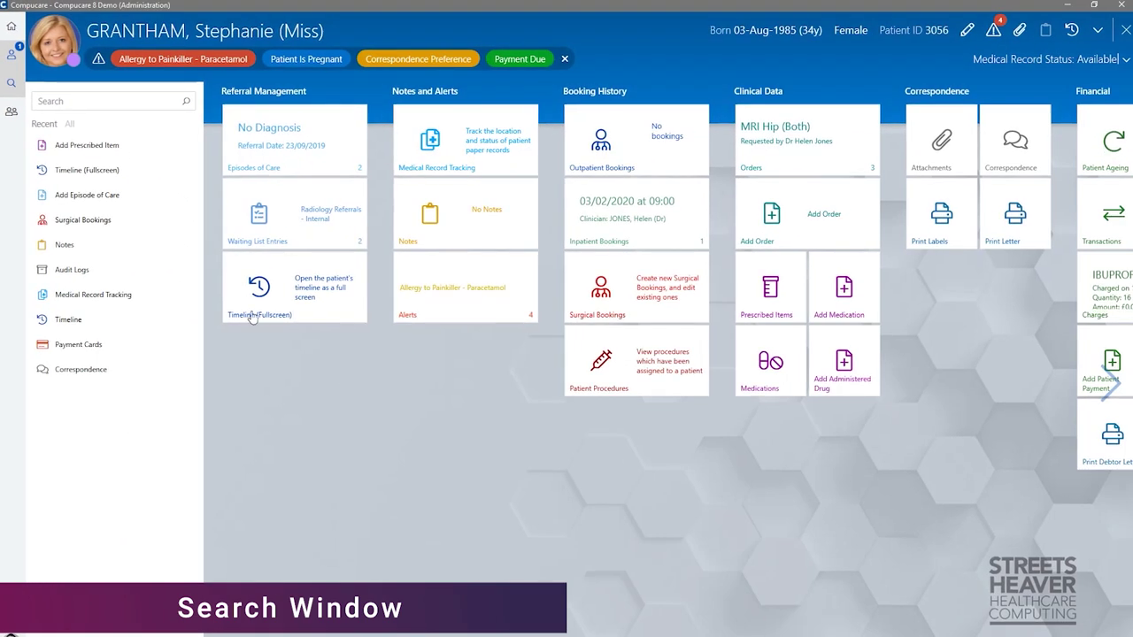
Search patients for 'john', then dismiss the search without opening a record.
click(12, 83)
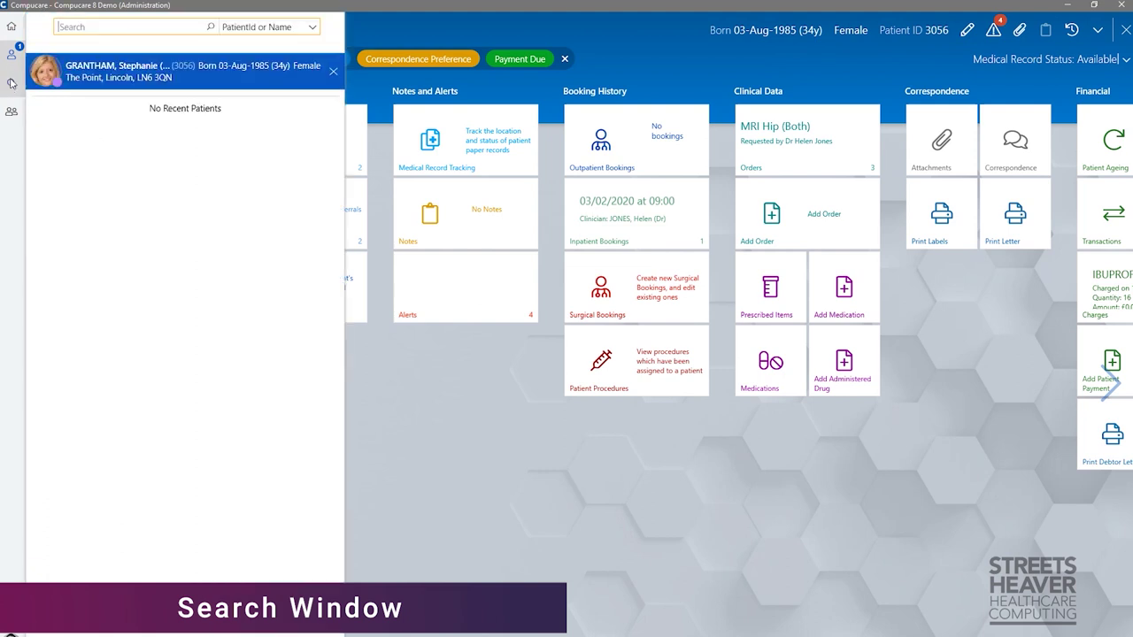
text(john)
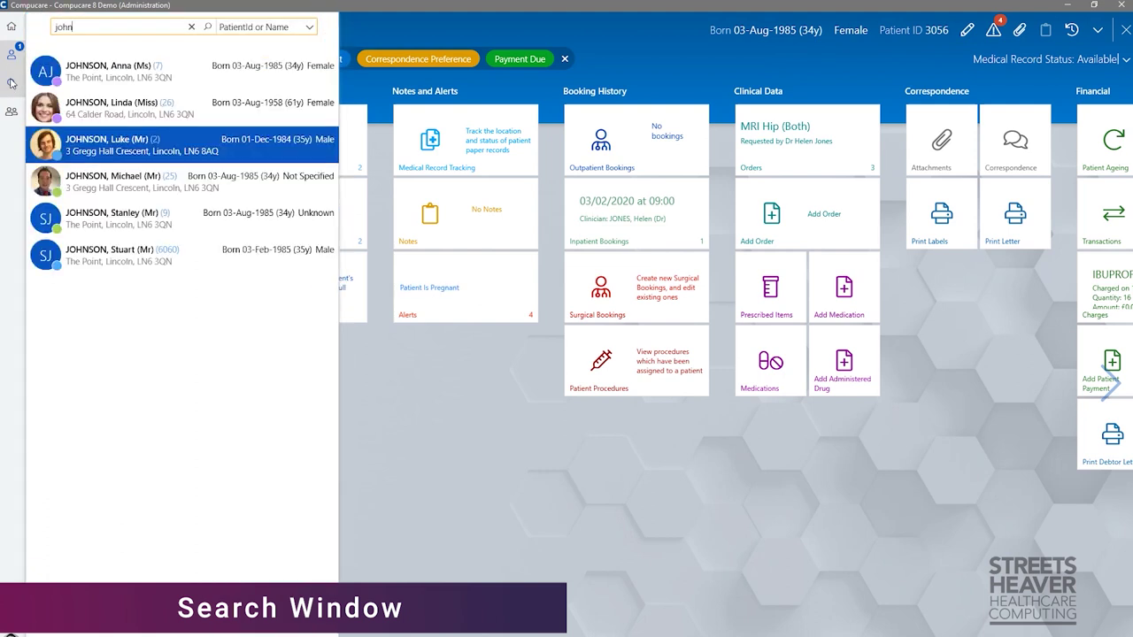
key(Up)
key(Escape)
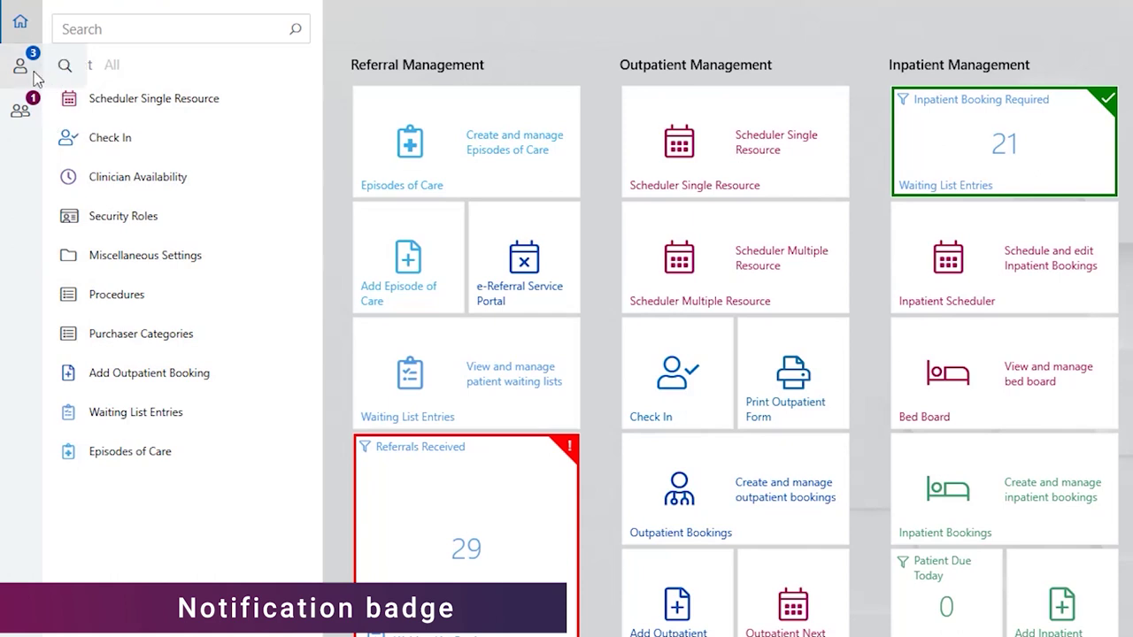
Show the open patients, open the clinician's provider record, and bring up the people search.
click(20, 110)
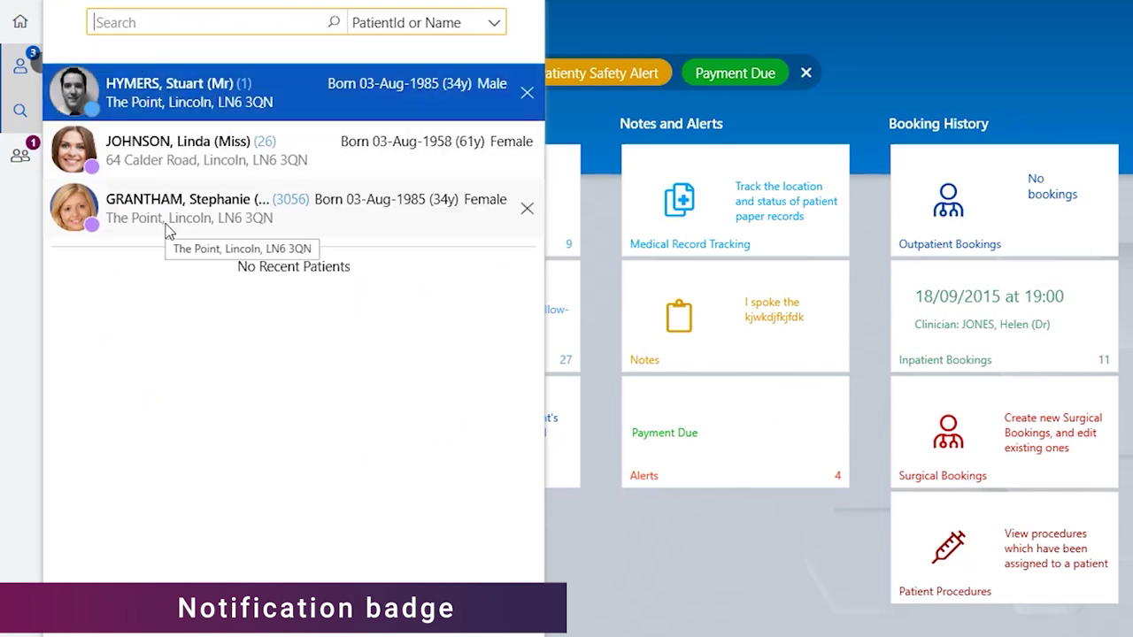
click(21, 157)
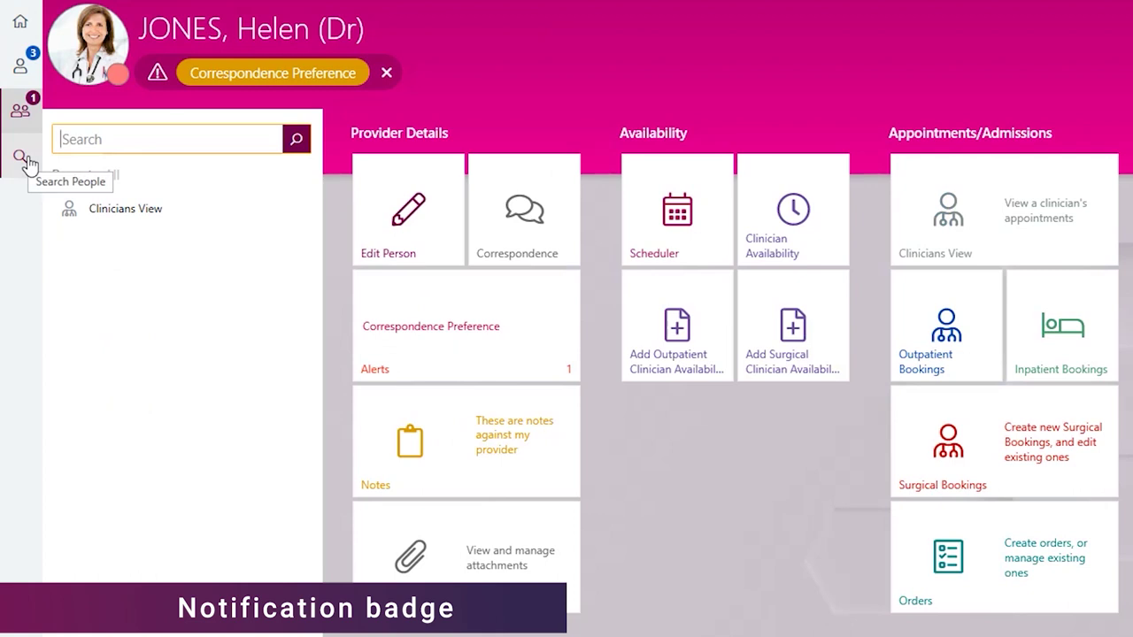
click(25, 158)
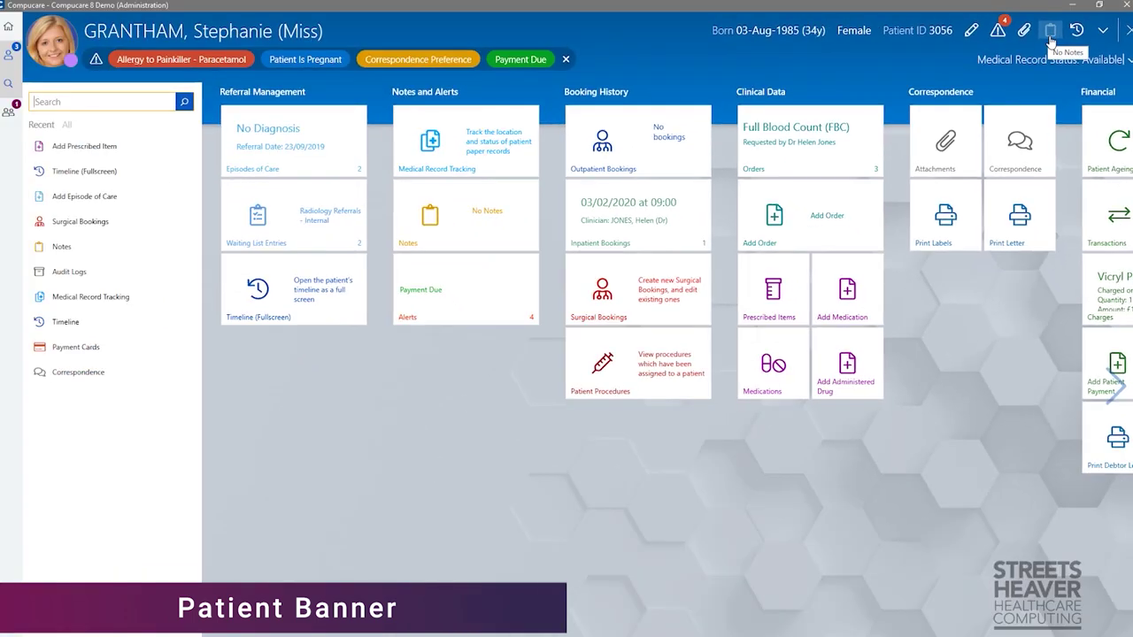
Save a note saying a call about the patient's recent appointment enquiry was attempted and a voicemail left.
click(1050, 36)
text(I tried to call the patient today regarding their recent appointment enquiry, left a voicemail for the patient to call the boo)
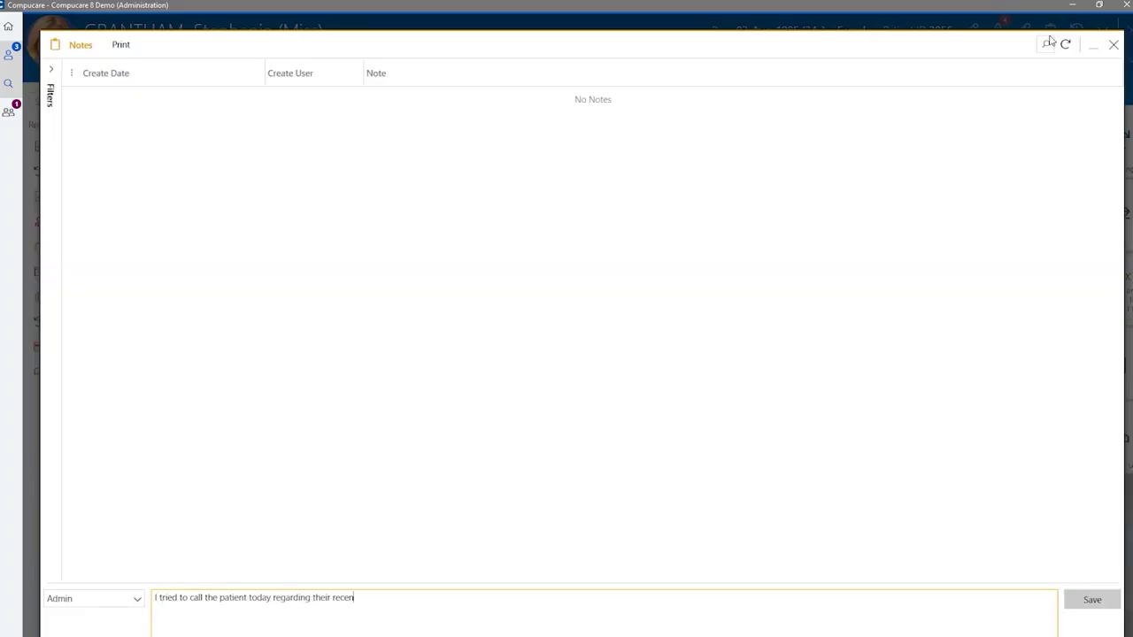
text(kings team back.)
click(1092, 600)
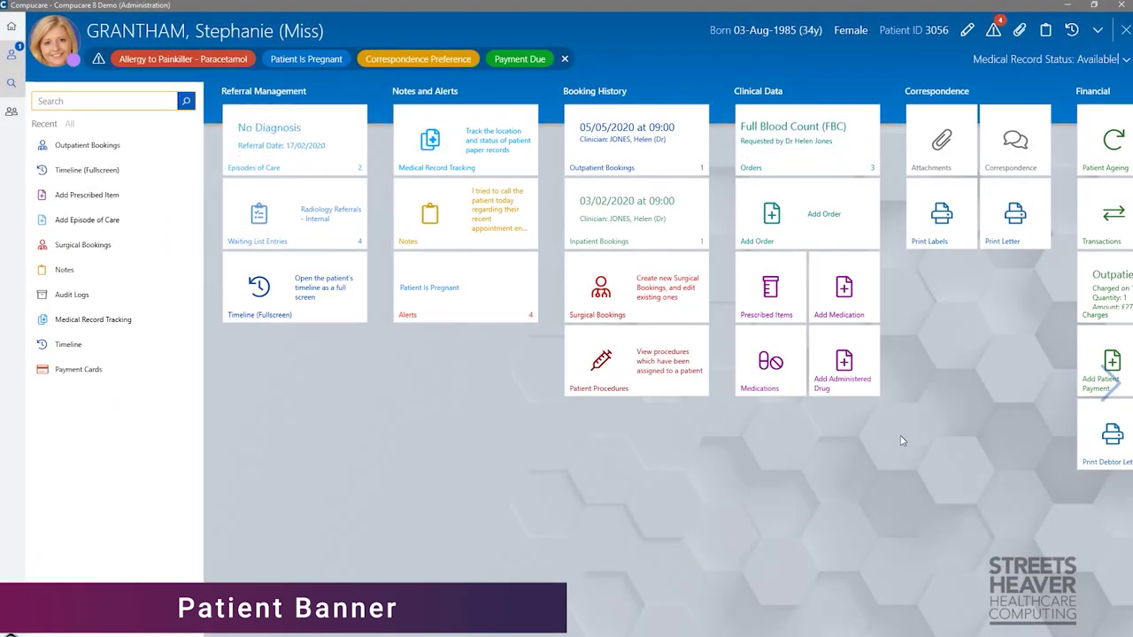
Expand the patient banner to review the patient's full details.
click(1099, 30)
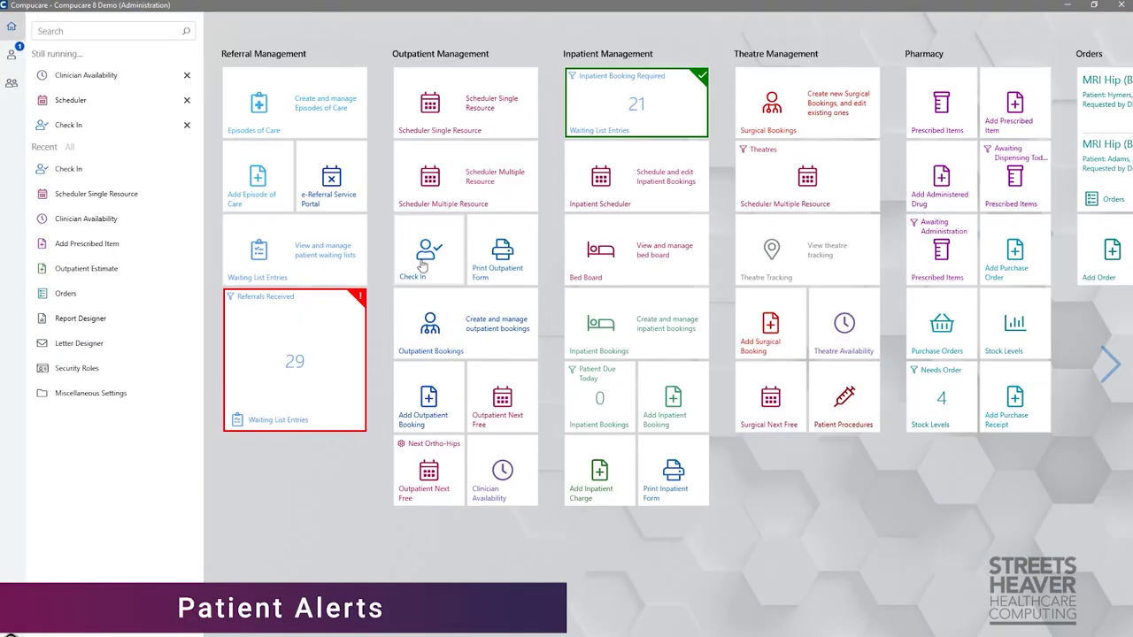
Open the Check In outpatient appointment list from the Home dashboard.
click(422, 265)
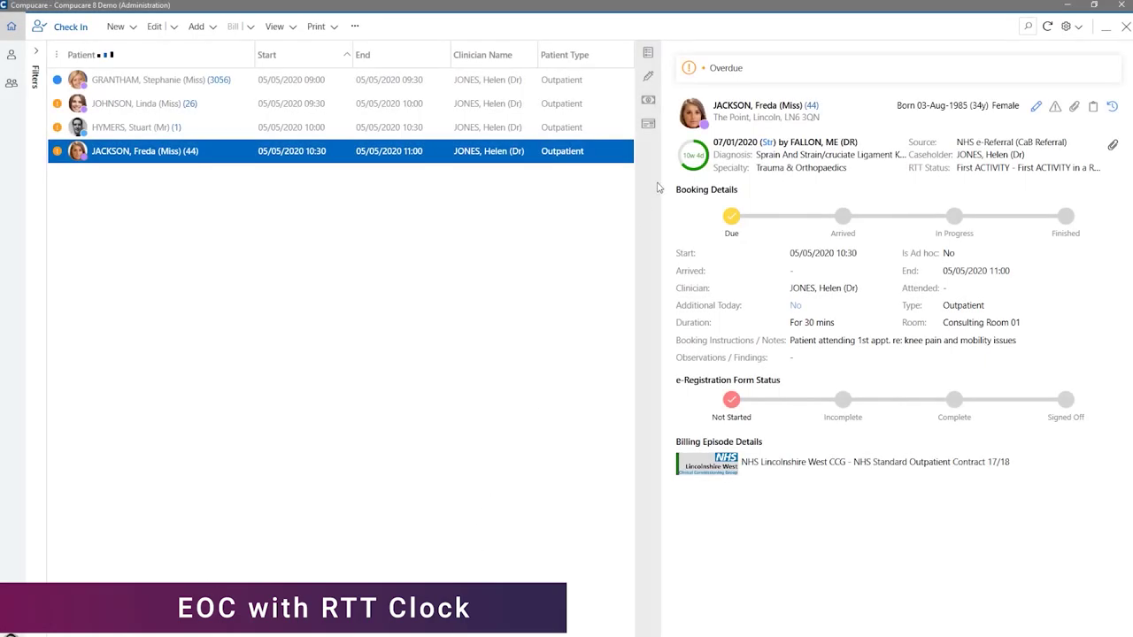
Display the RTT clock details for the MRI booking.
mouse_move(686, 156)
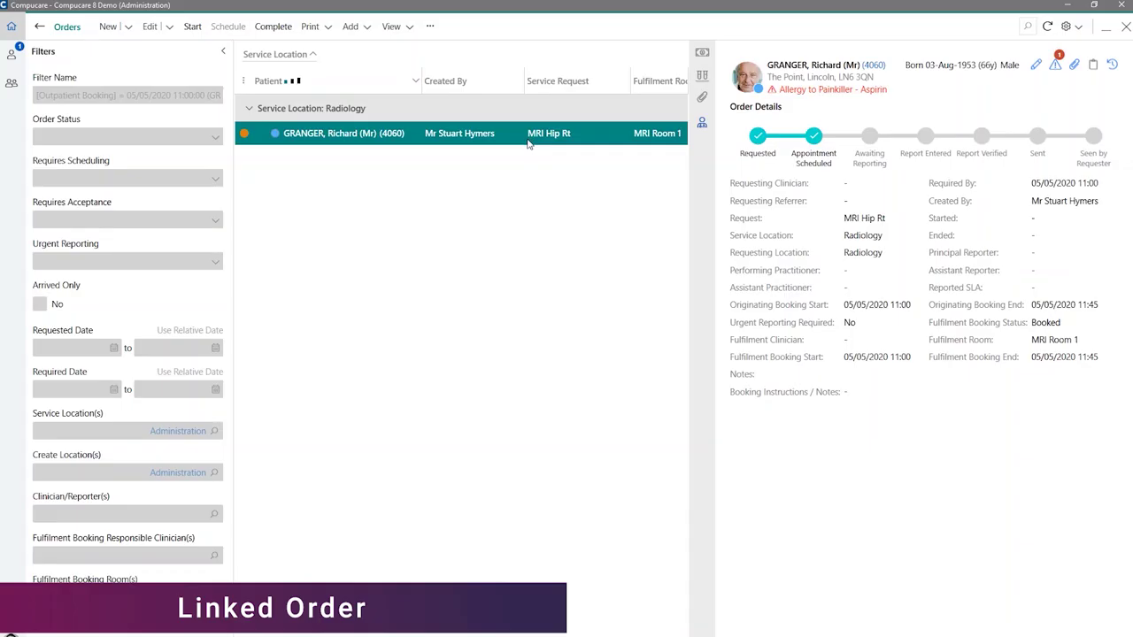
Add an Outpatient Consultation Fee charge to the booking, with the consultant as provider, and save it.
click(39, 26)
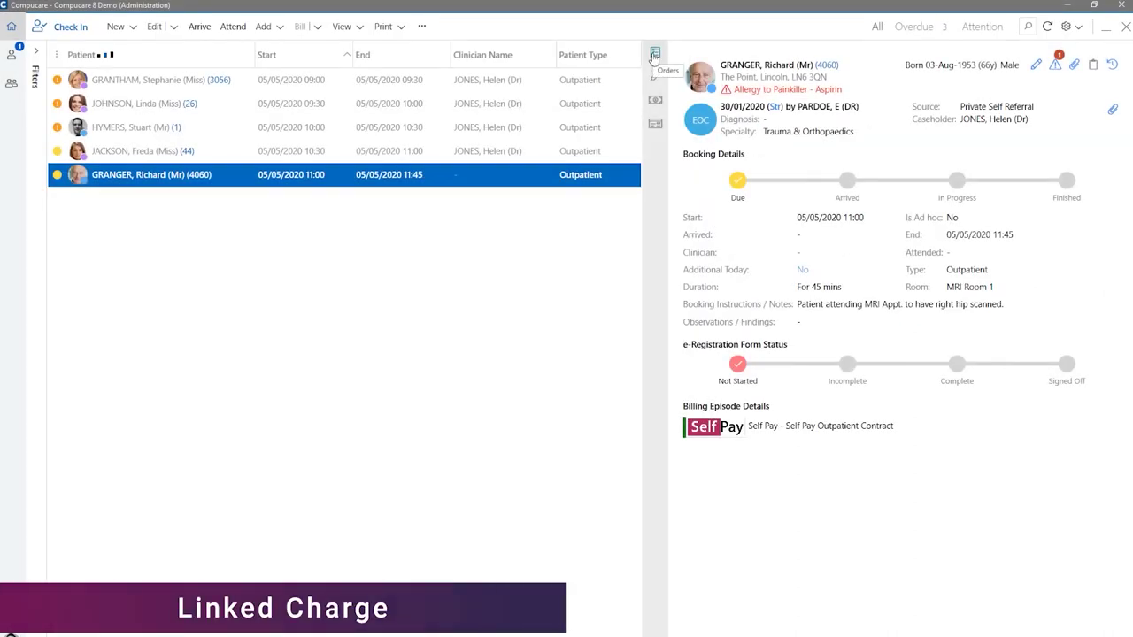
click(263, 25)
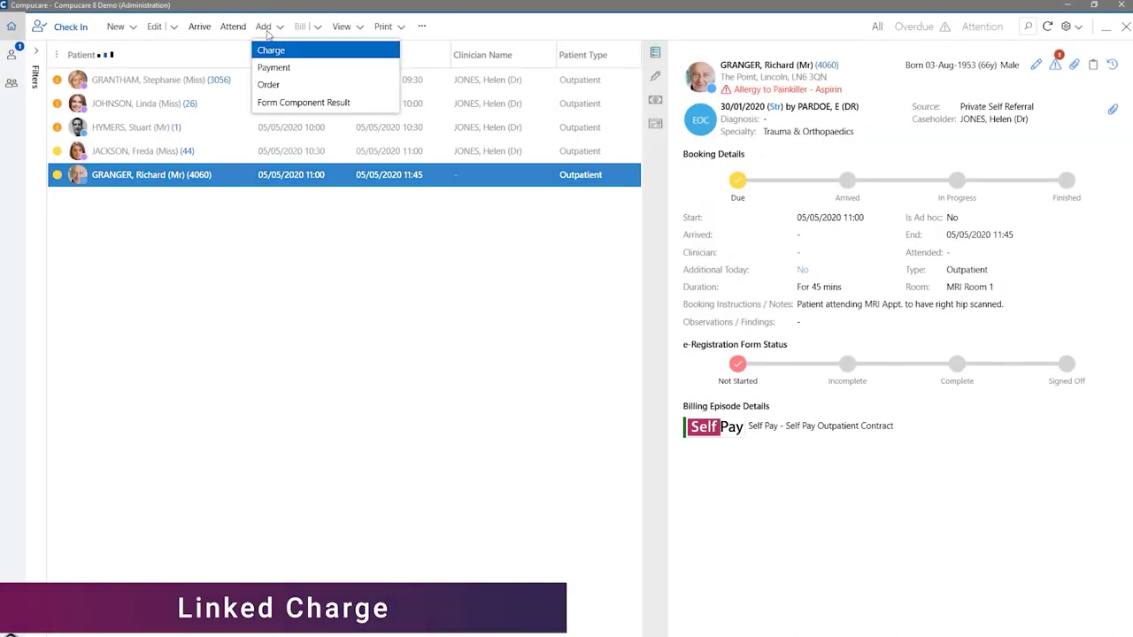
click(270, 47)
text(?cons)
key(Return)
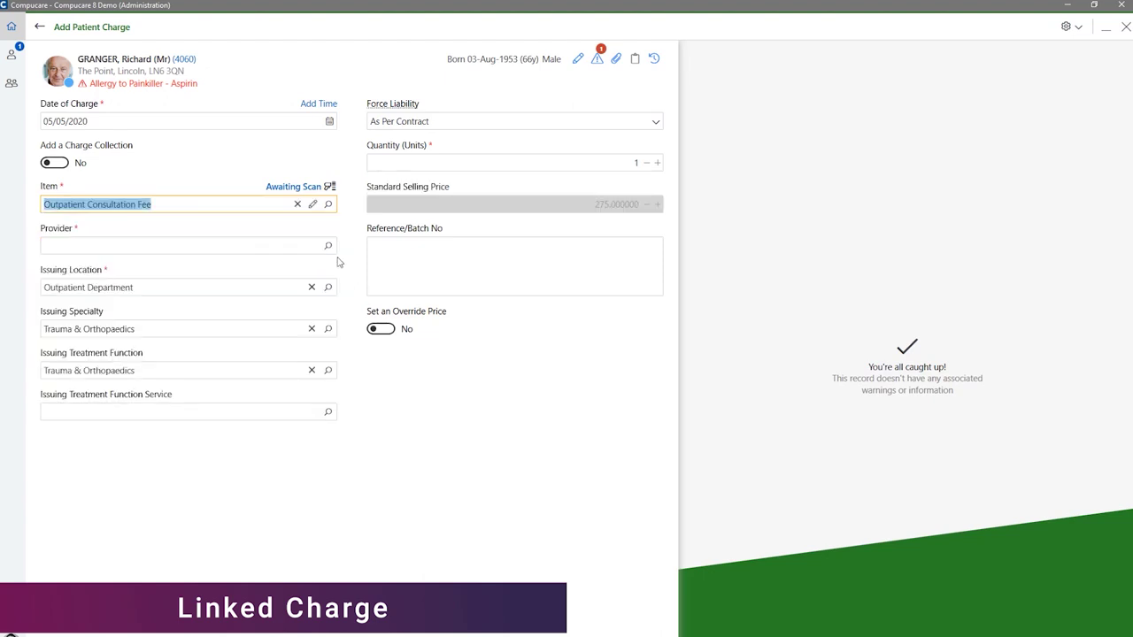
click(333, 250)
click(201, 429)
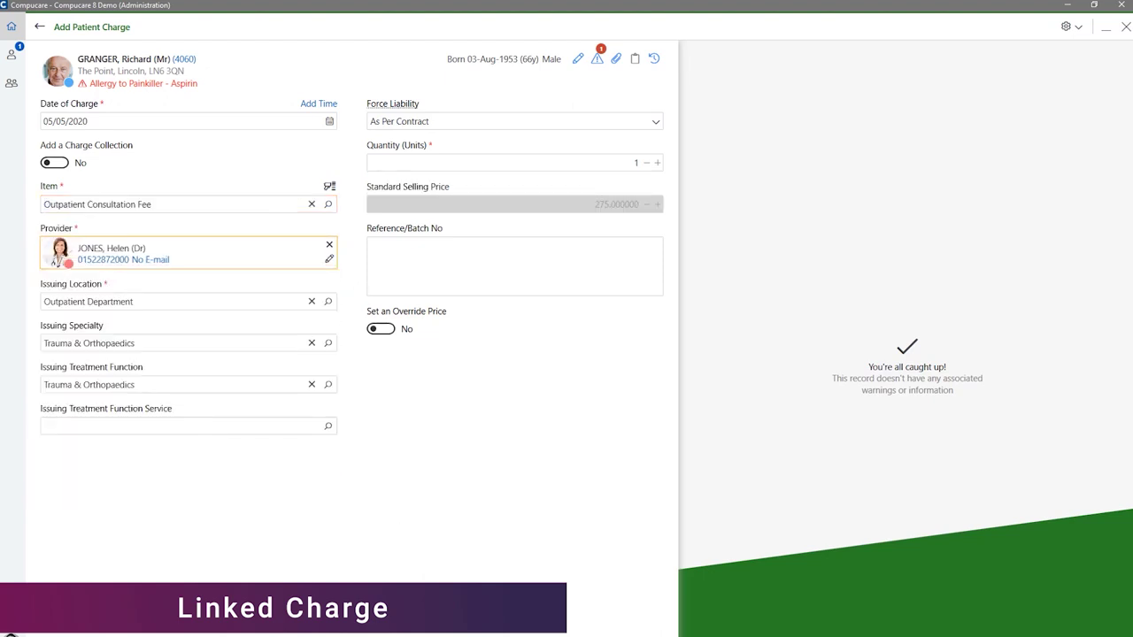
key(ctrl+s)
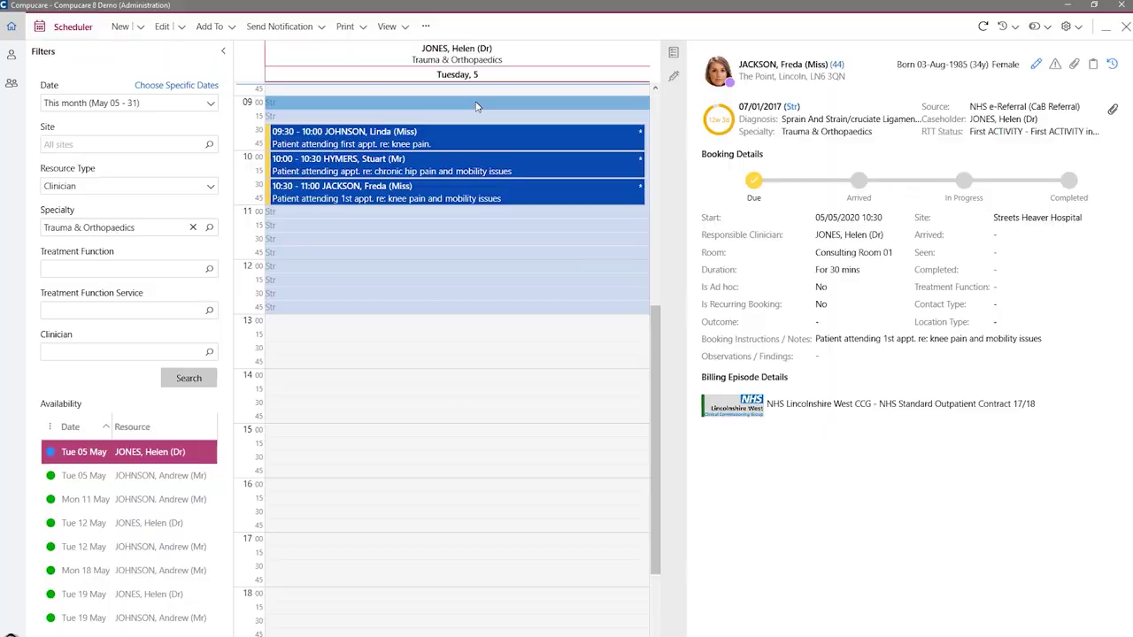
Start a booking in the 9:00 5 May slot for the patient found by searching 'gra'.
double_click(476, 104)
text(gra)
key(Down)
key(Down)
key(Return)
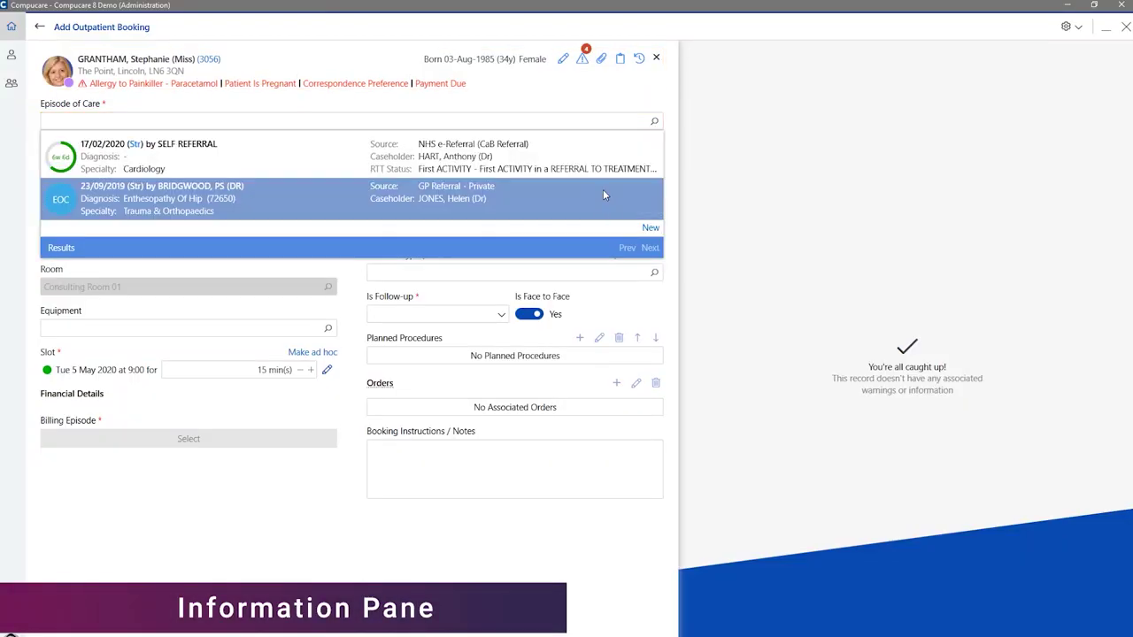
Add note 'Patient Attending first appt. re: hip pain', set follow-up No, Self Pay, 30 minutes.
click(496, 487)
text(Patient Attending f)
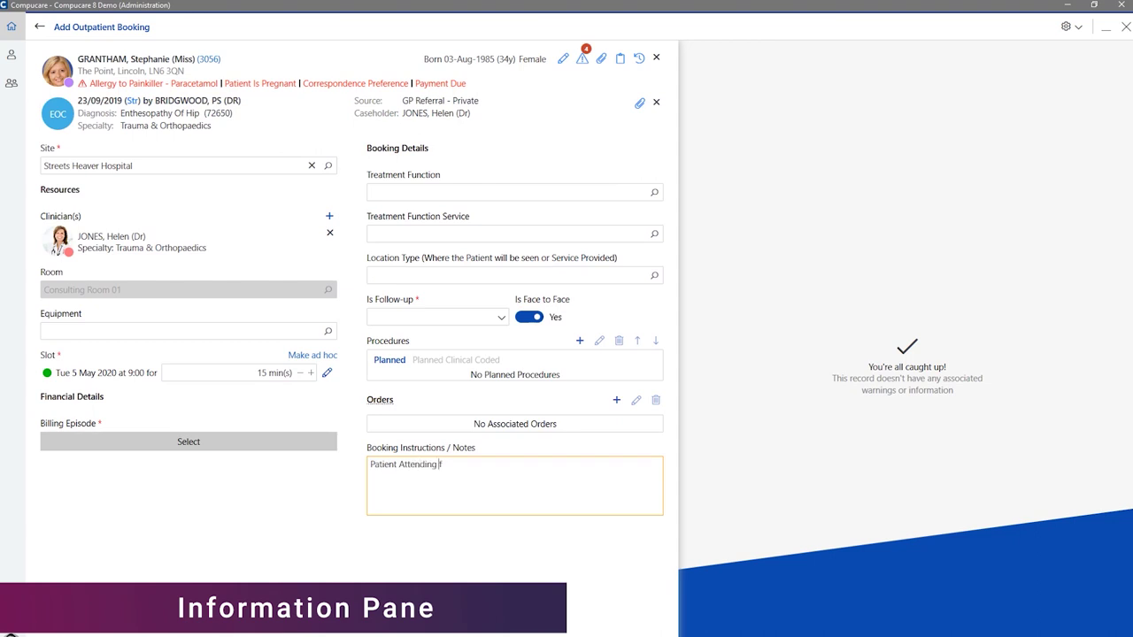
text(irst appt. re: hip pain)
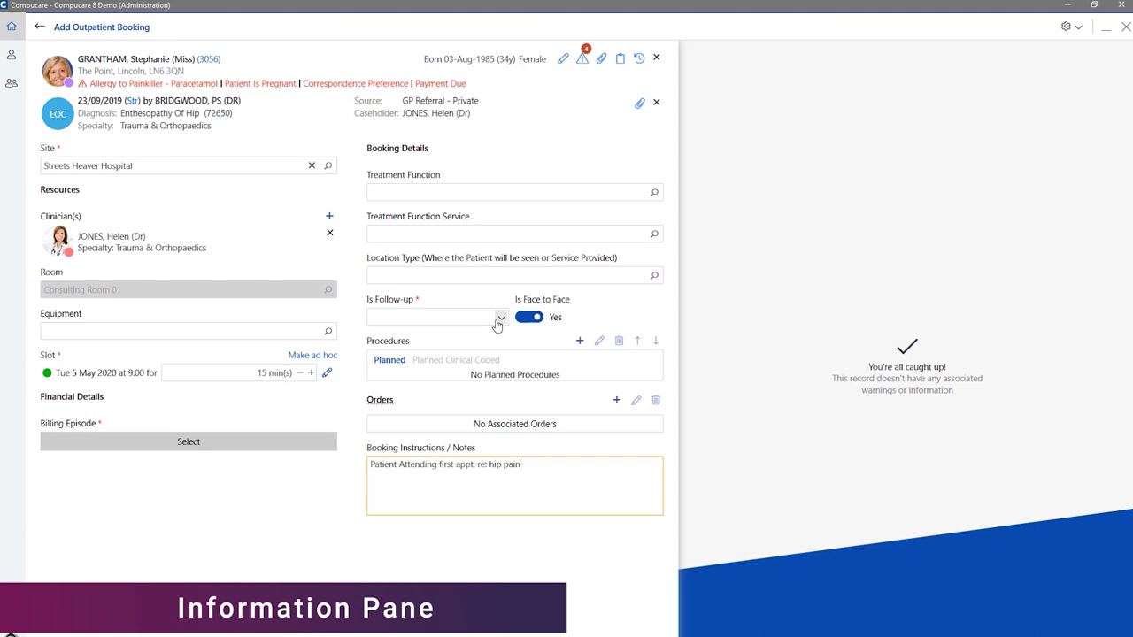
click(497, 326)
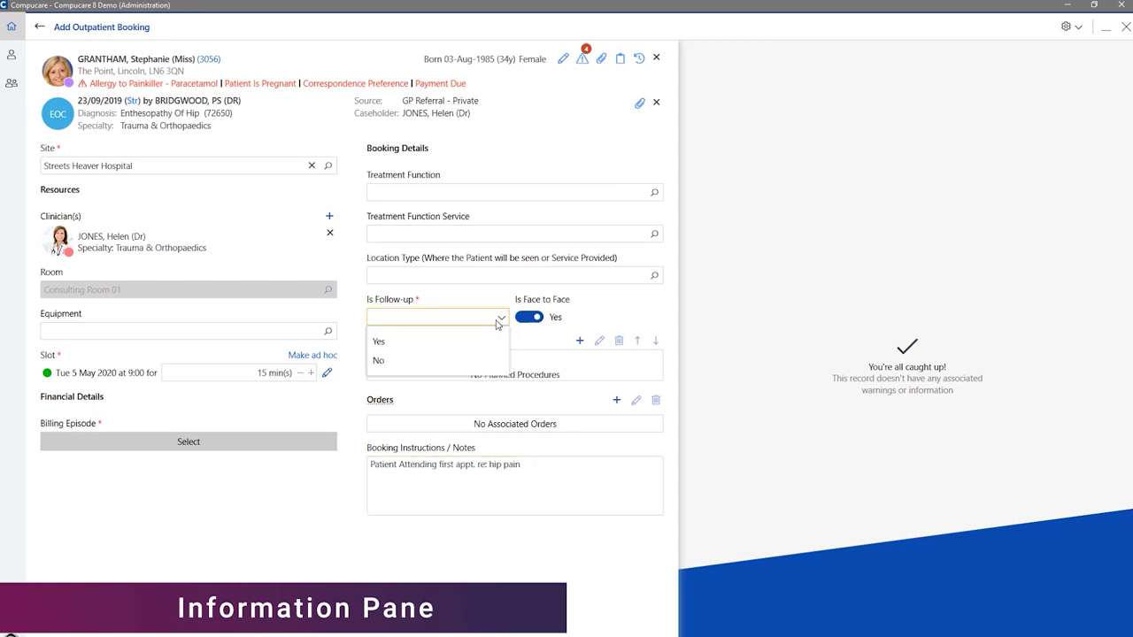
click(484, 361)
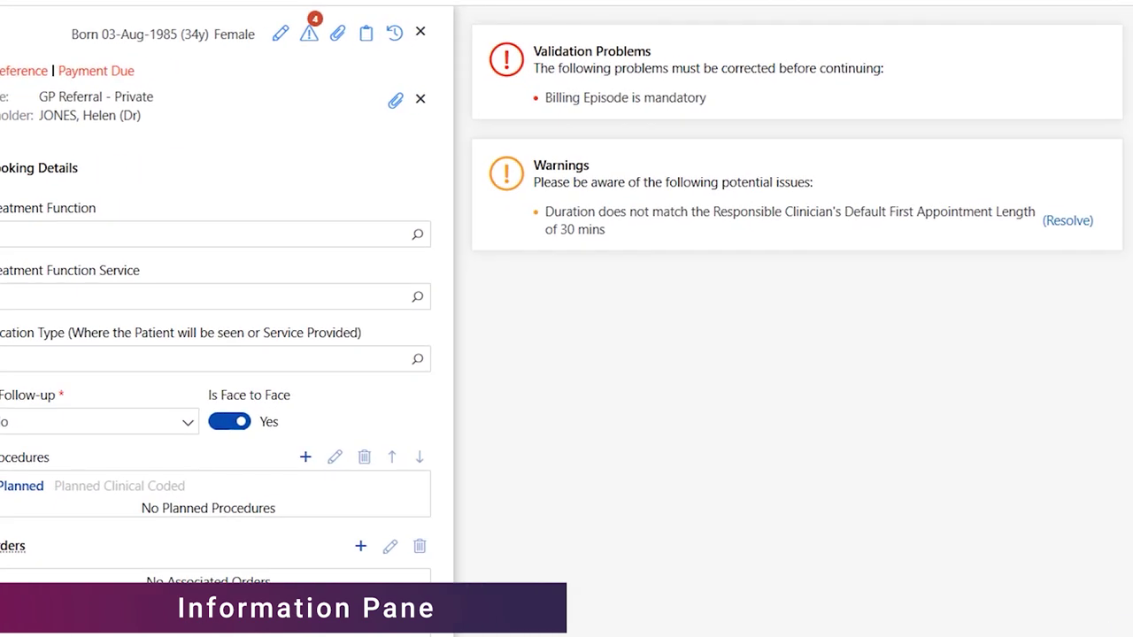
click(39, 519)
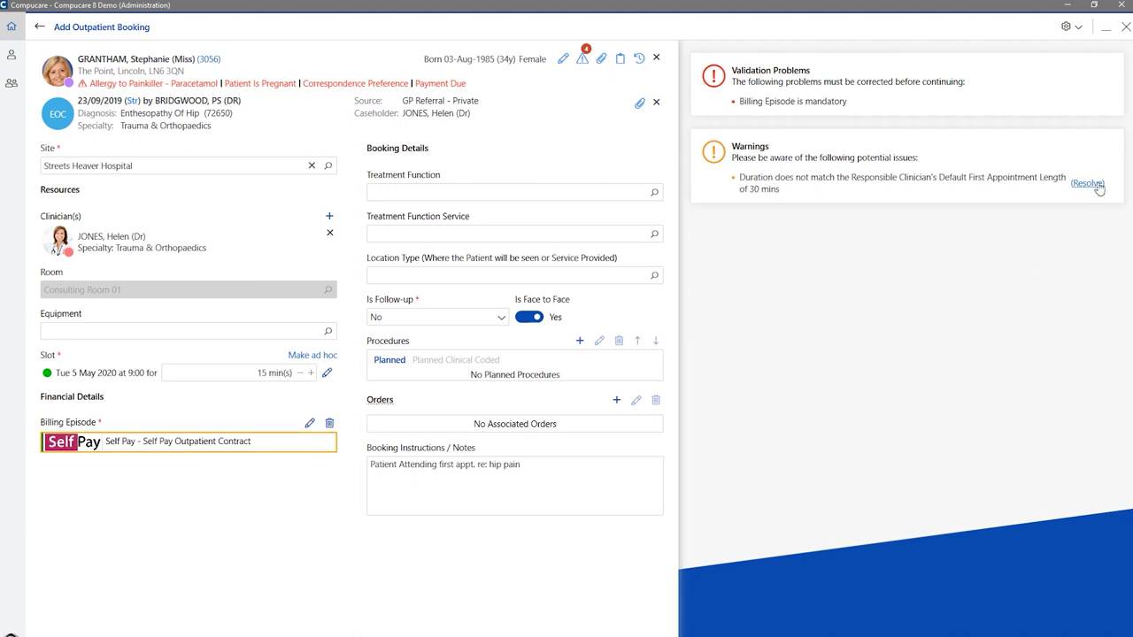
click(1097, 185)
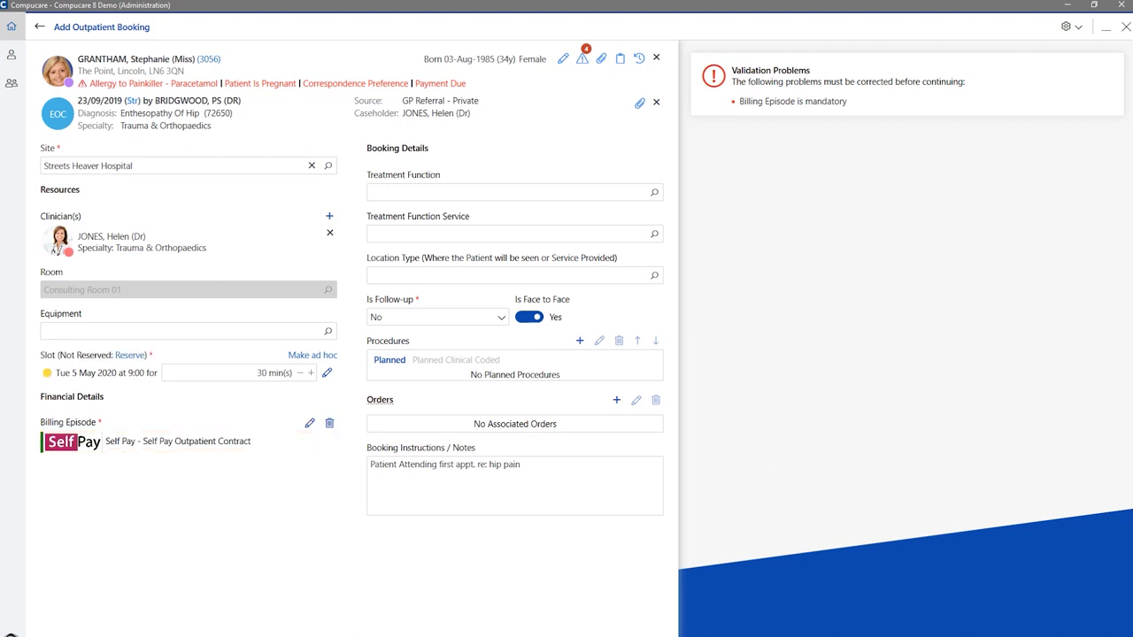
Save the booking, preview and close its appointment letter, and finish the post-save steps.
key(ctrl+s)
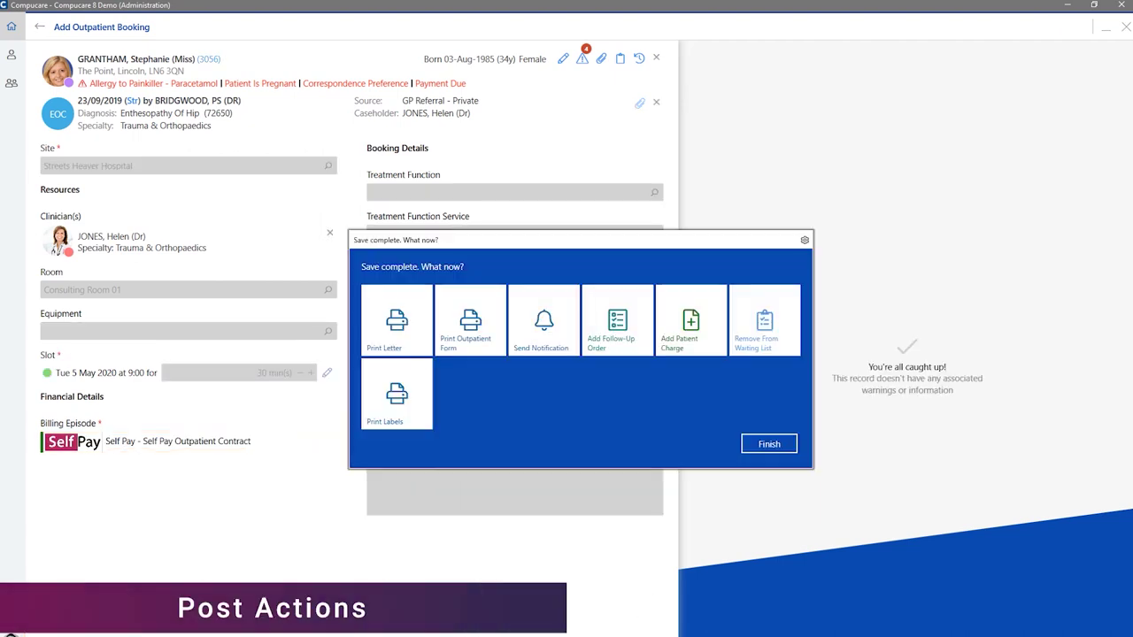
click(405, 352)
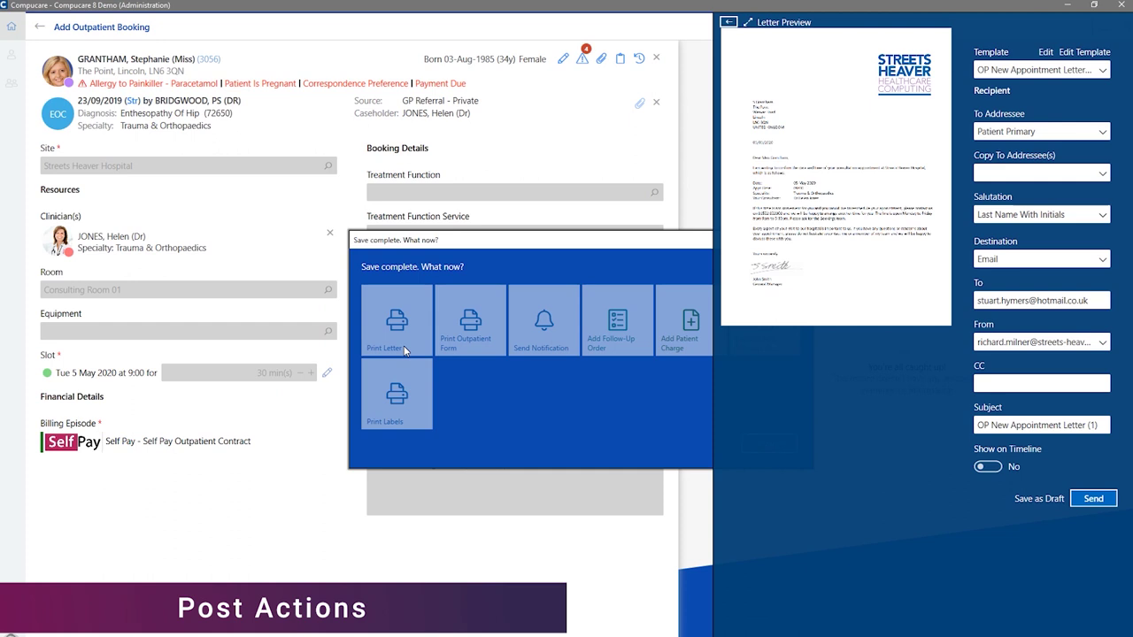
key(Escape)
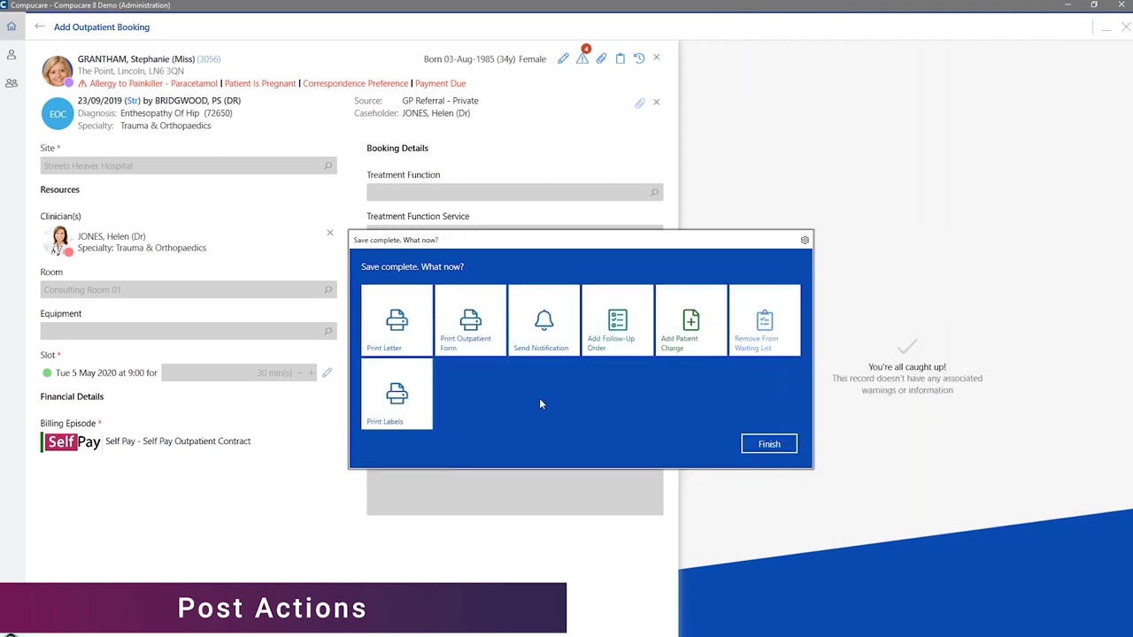
click(761, 449)
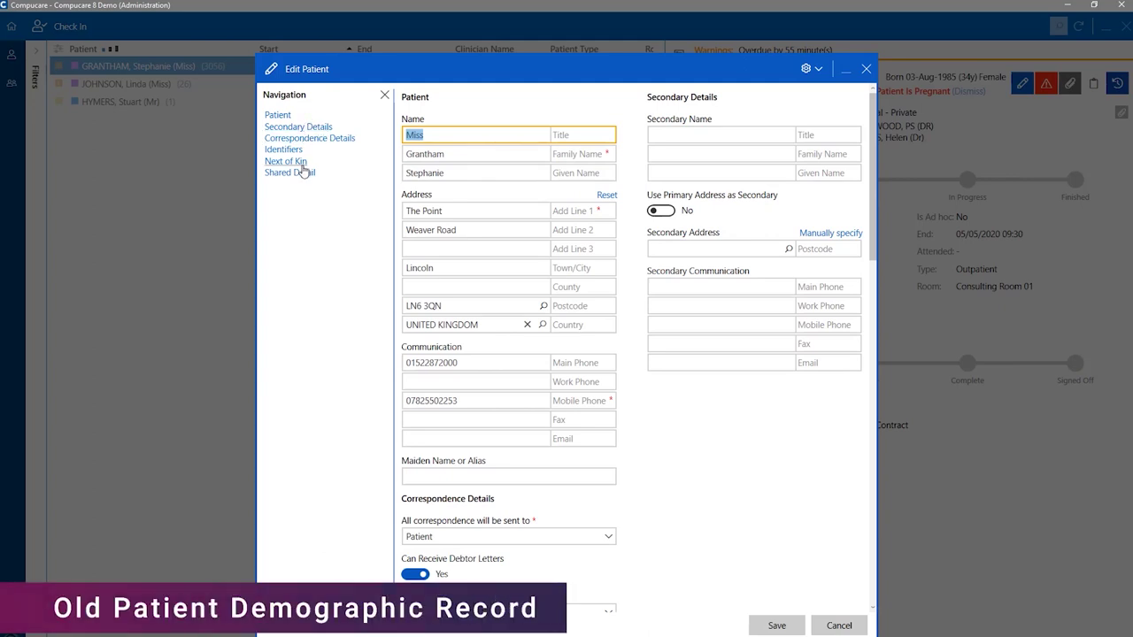
From the Check In header, open the booked patient's demographics in the Edit Patient form.
click(286, 161)
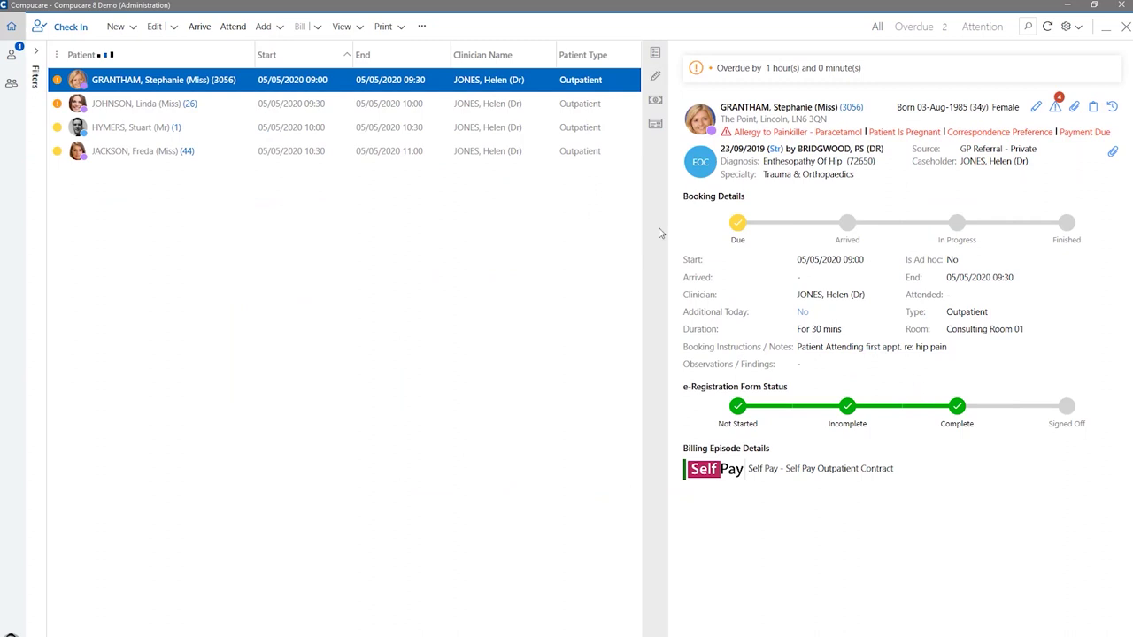
click(1037, 107)
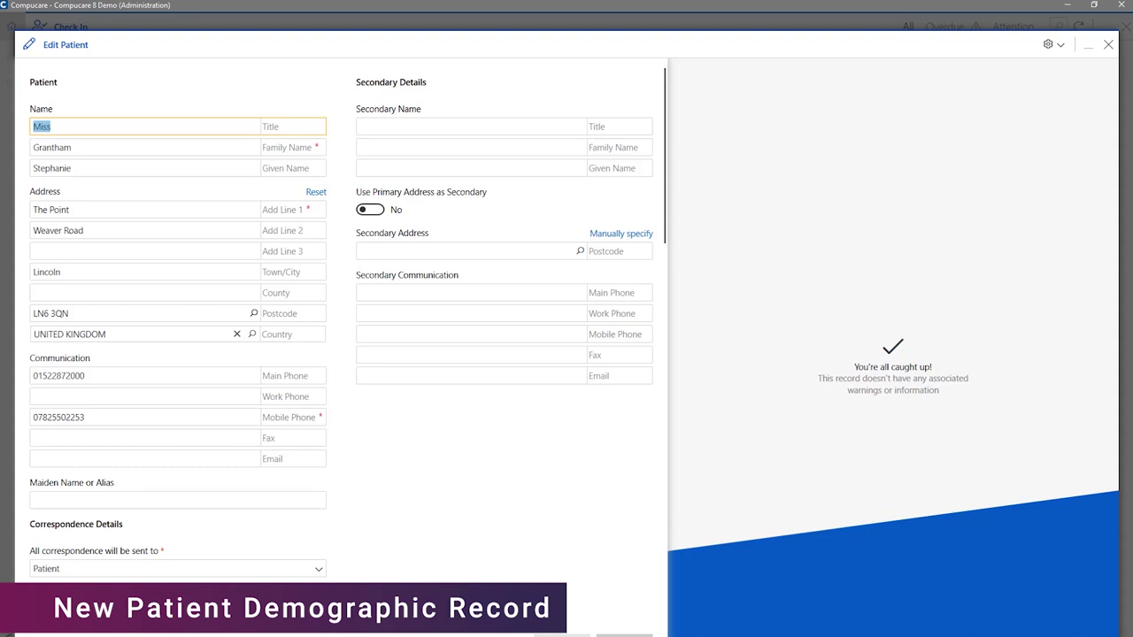
Add a new next of kin with title Mr, his family name, given name and main phone number.
click(562, 635)
scroll(546, 502, down, 3)
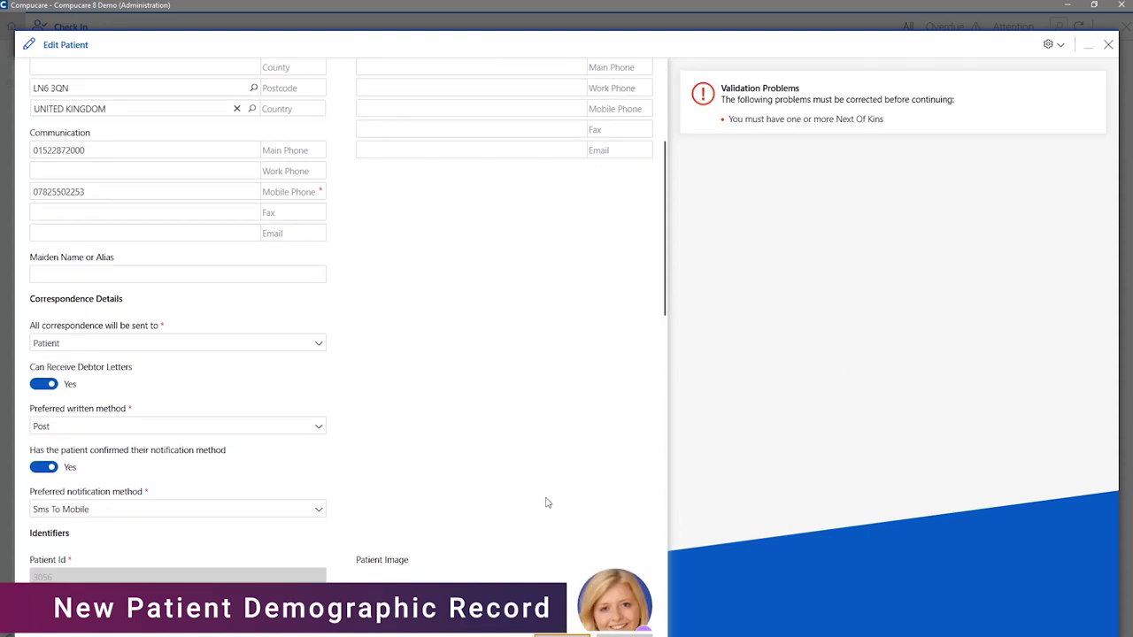
scroll(546, 502, down, 7)
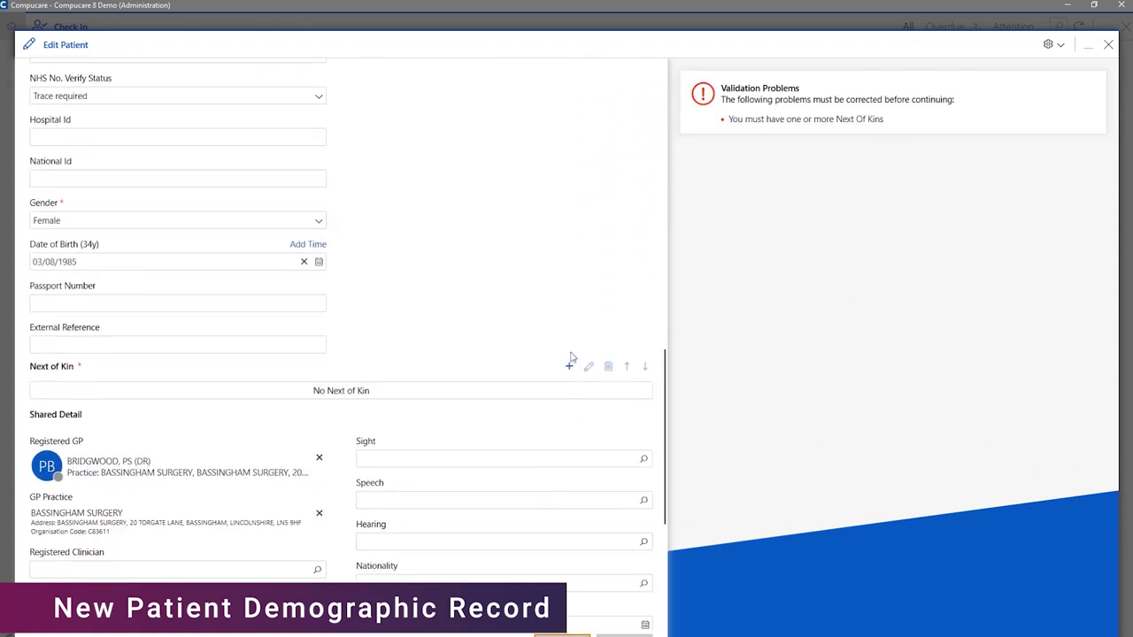
click(570, 365)
text(Mr)
key(Tab)
key(Tab)
key(Tab)
key(Tab)
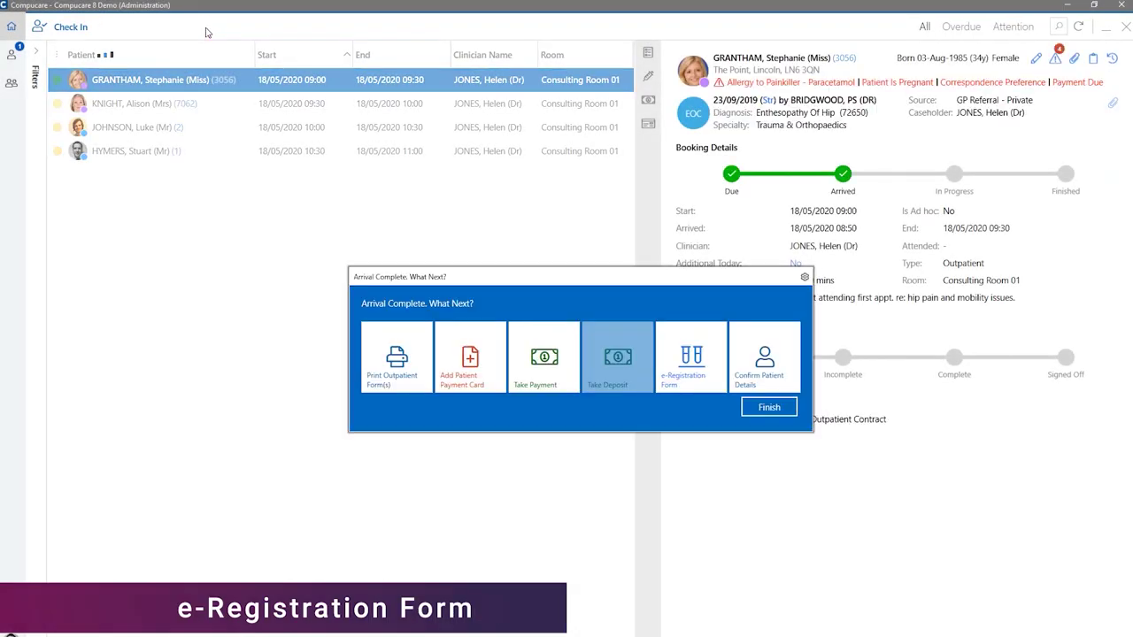
Preview the outpatient form, then open the e-Registration Form in patient mode and check mandatory answers.
click(385, 372)
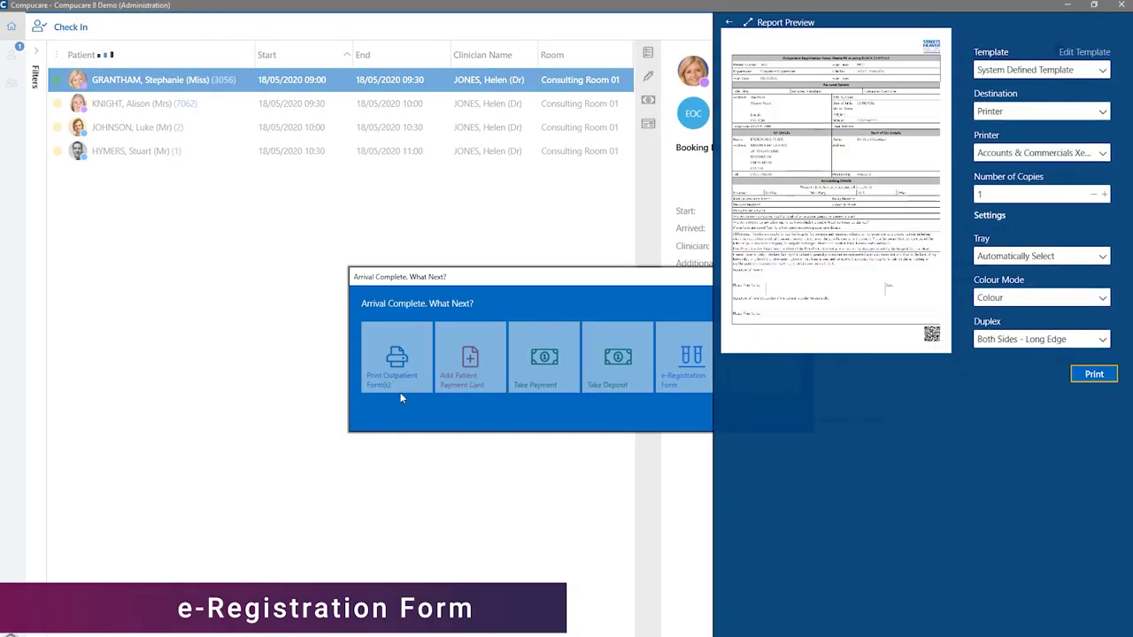
click(416, 411)
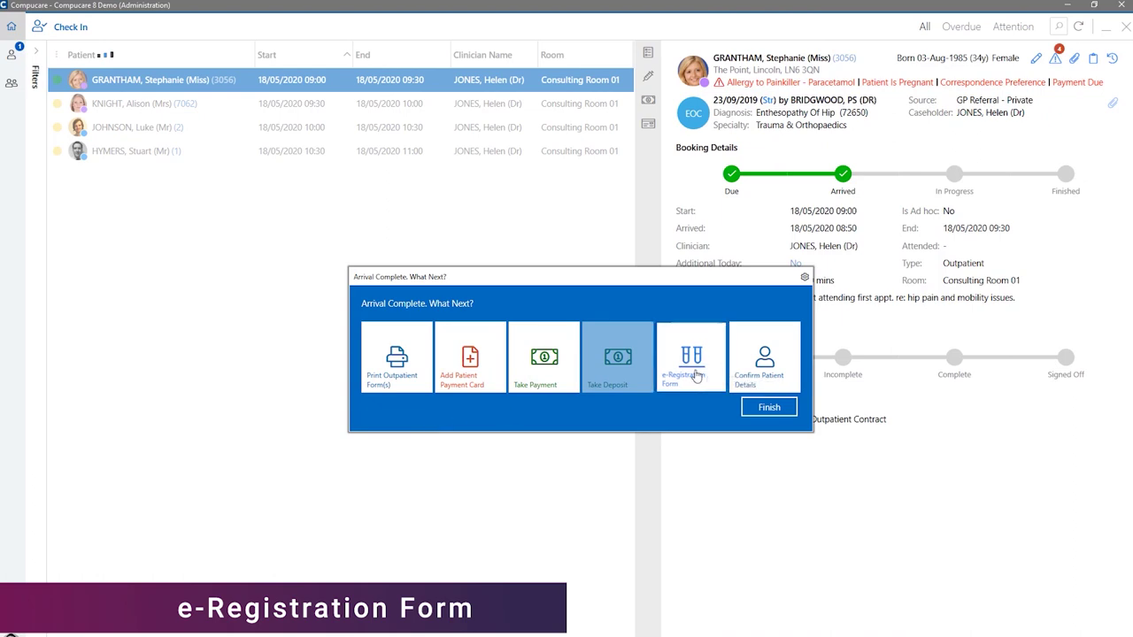
click(697, 375)
click(221, 46)
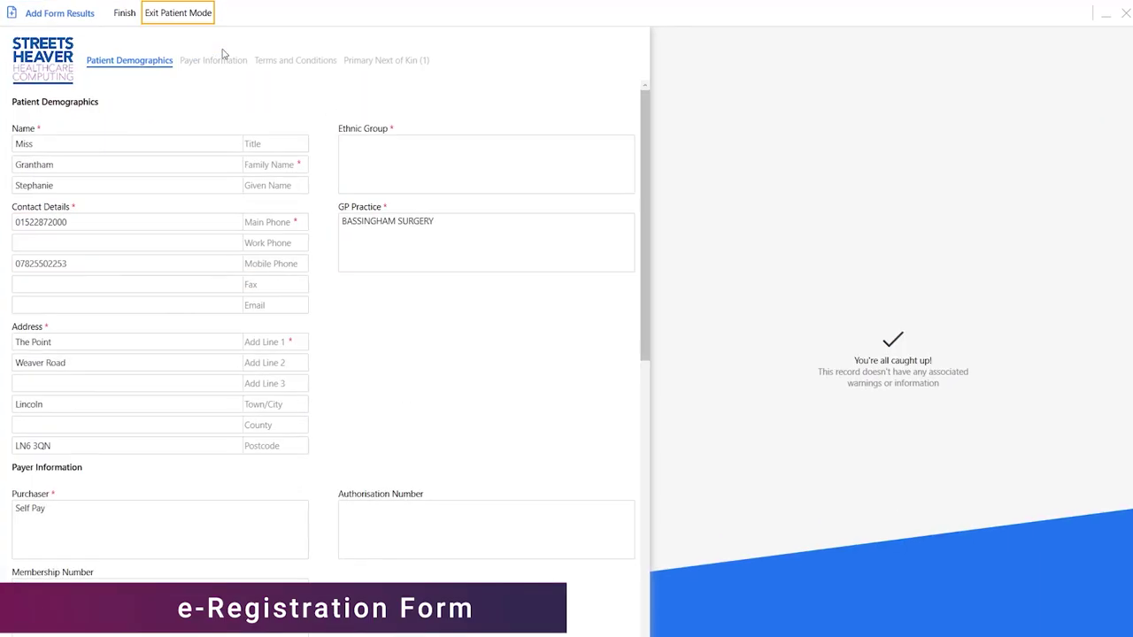
click(119, 13)
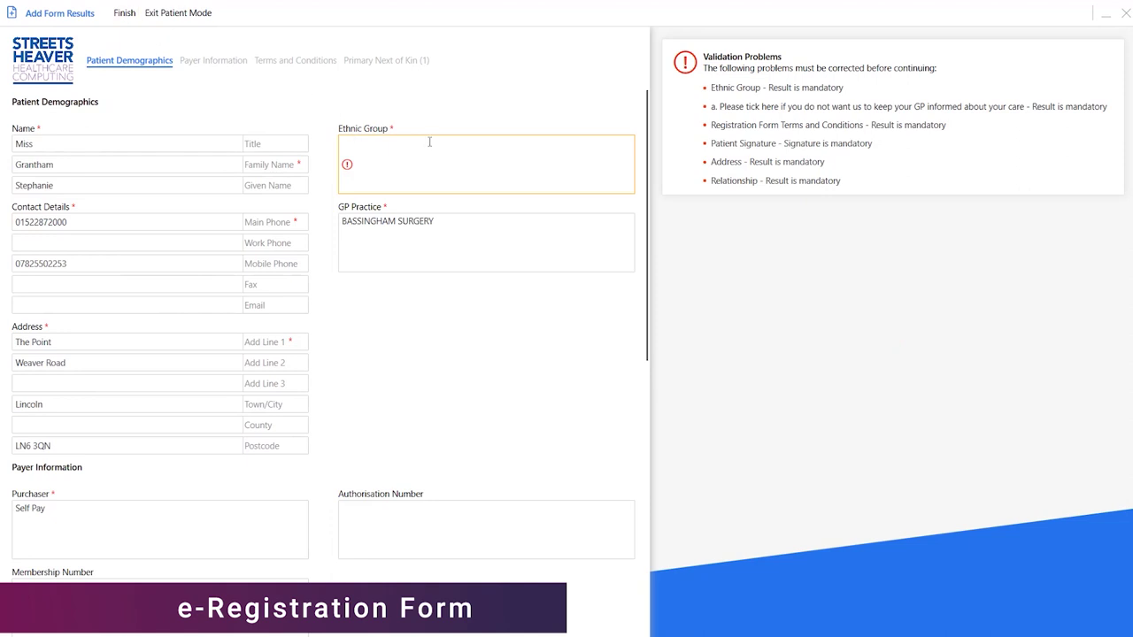
Set Ethnic Group to White British, answer Yes to the GP question, and accept the terms.
text(White British)
scroll(580, 312, down, 1)
scroll(580, 311, down, 5)
click(29, 440)
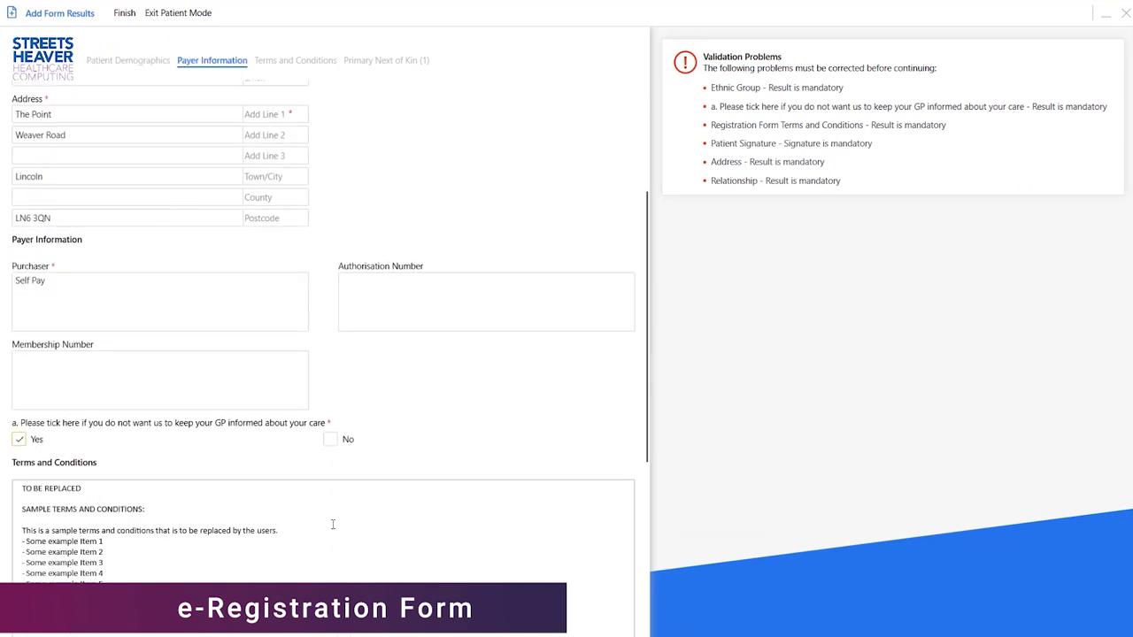
scroll(333, 530, down, 5)
click(18, 354)
Draw the patient's signature on the signature pad and save it into the form.
click(147, 420)
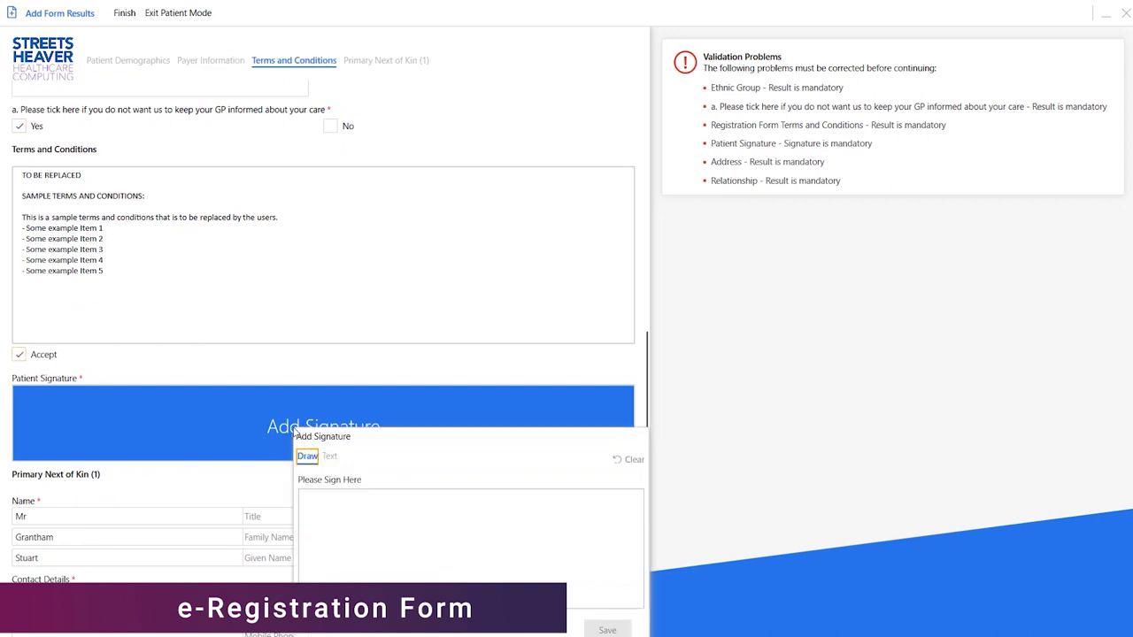
mouse_move(343, 507)
mouse_down()
mouse_move(354, 518)
mouse_move(485, 504)
mouse_move(582, 542)
mouse_up()
click(607, 630)
Enter next-of-kin relationship Husband and the first line of his address.
click(408, 537)
text(Husband)
scroll(376, 462, down, 1)
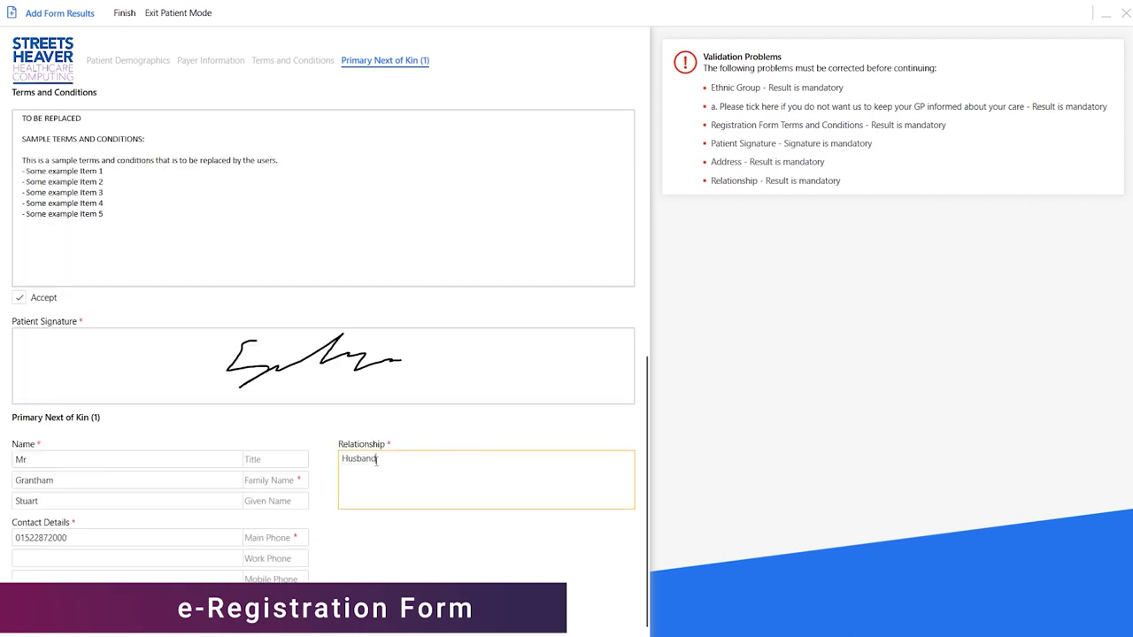
scroll(410, 567, down, 2)
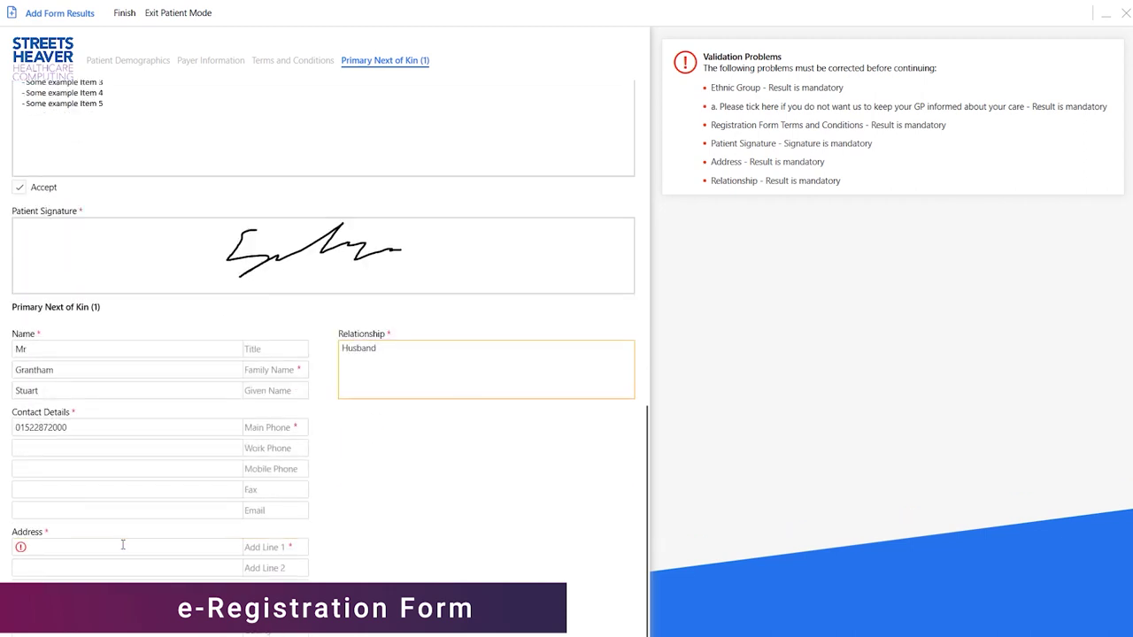
click(123, 546)
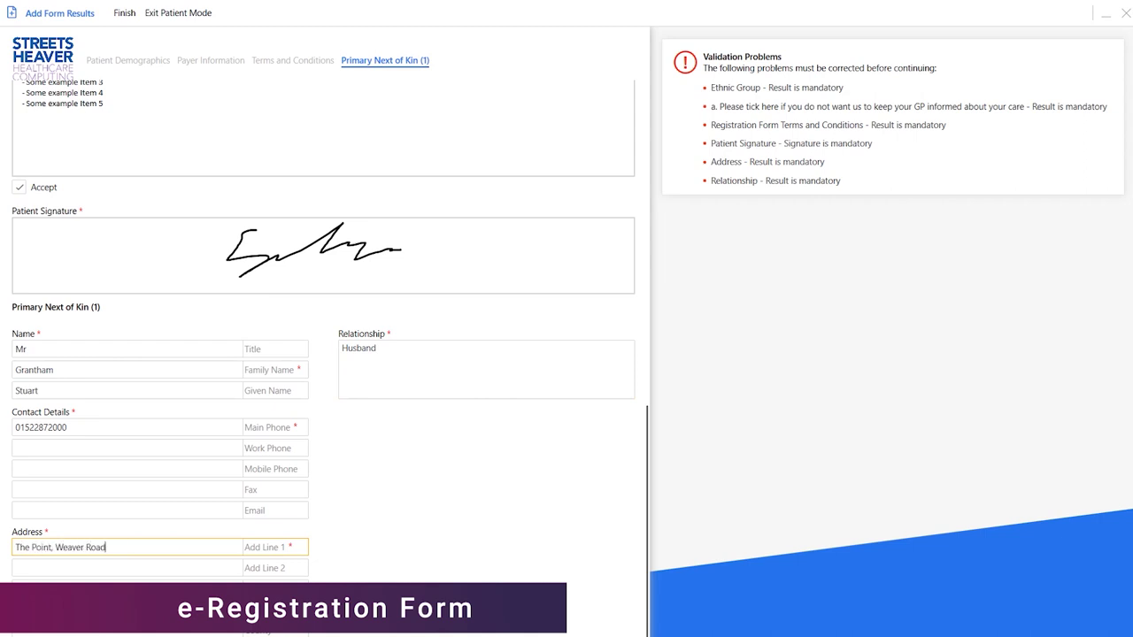
key(Tab)
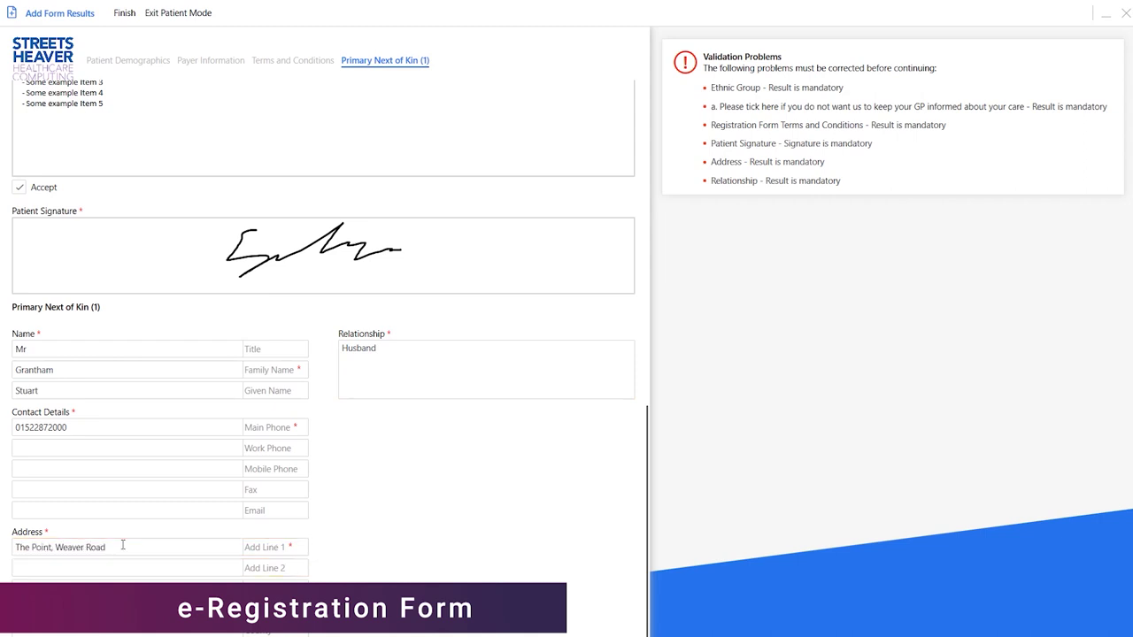
Submit the registration form and leave patient mode with the staff password.
click(125, 14)
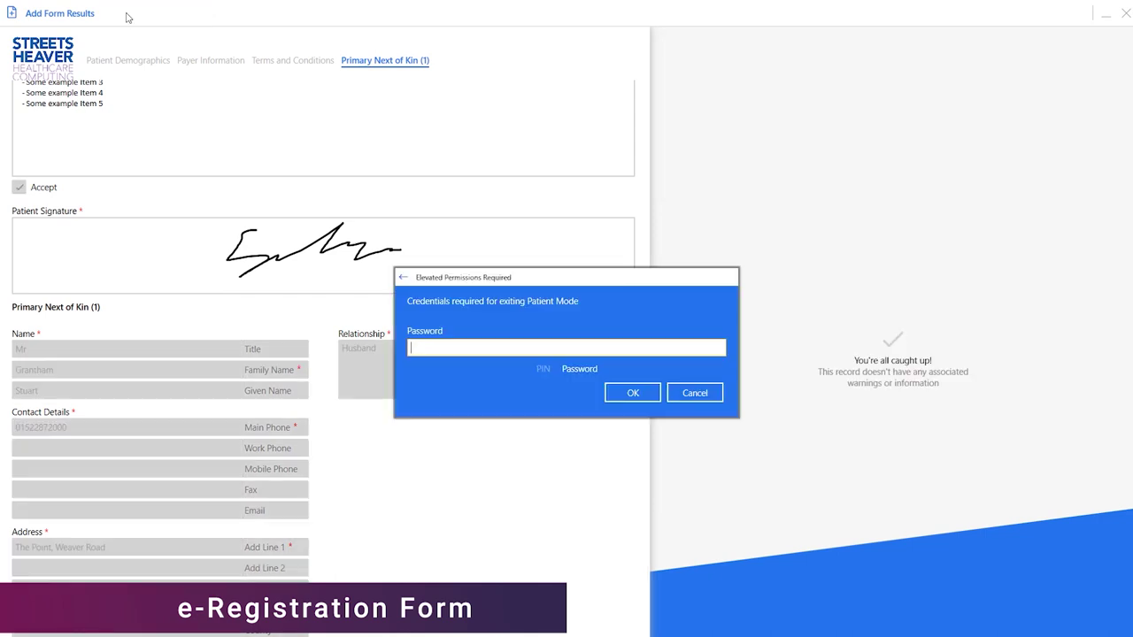
text(•••••)
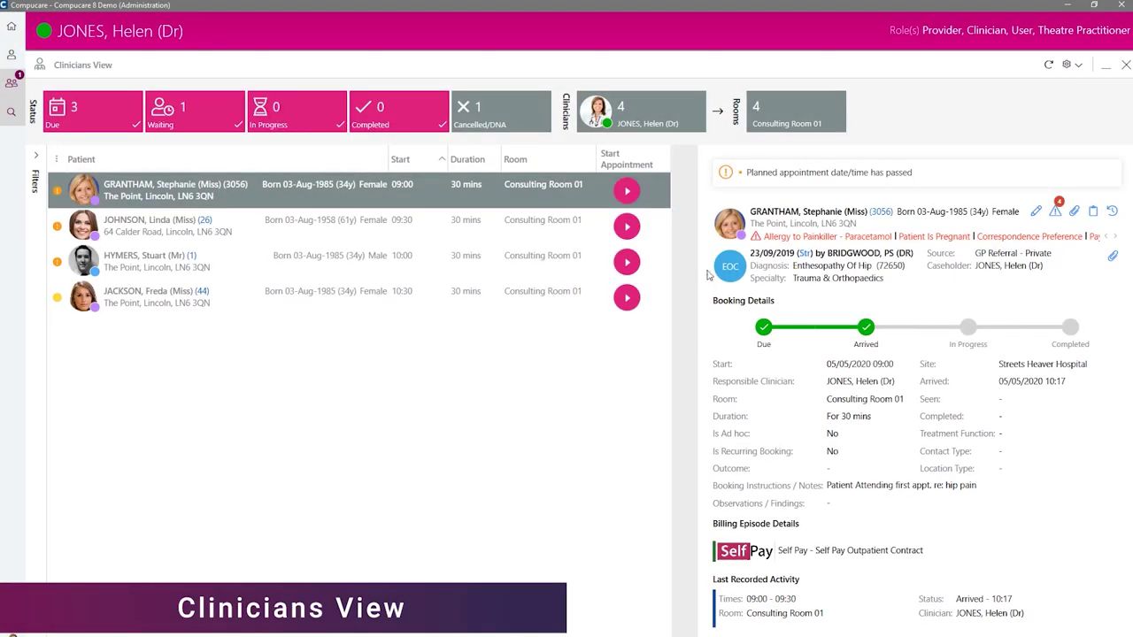
Start the first Consulting Room 01 appointment, open its completion page, and move into the notes area.
click(627, 190)
click(629, 191)
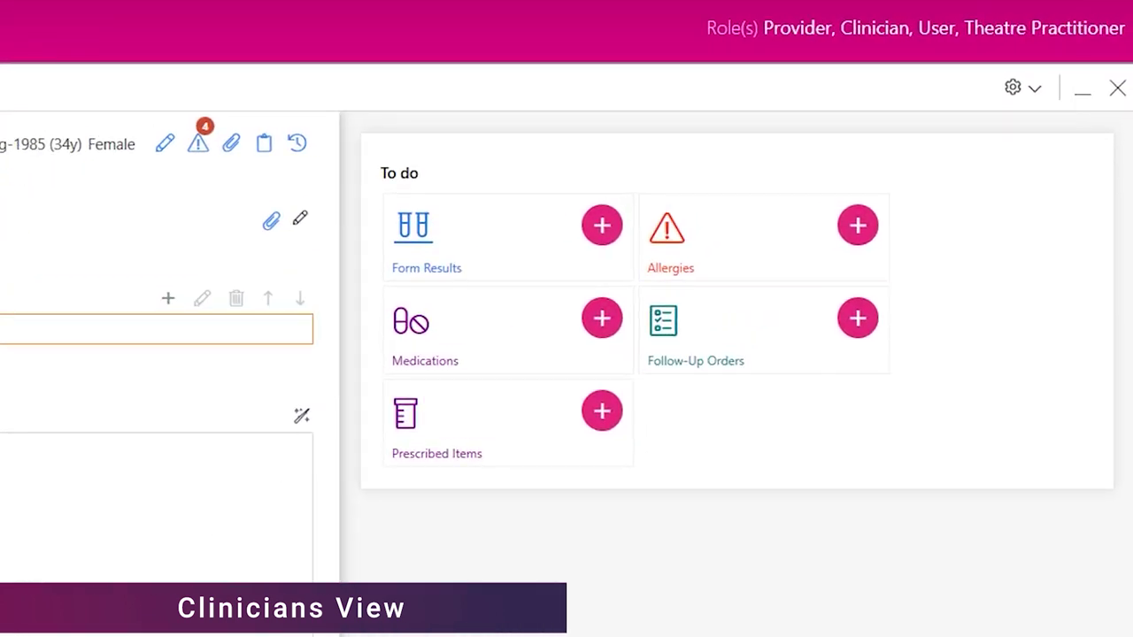
click(159, 496)
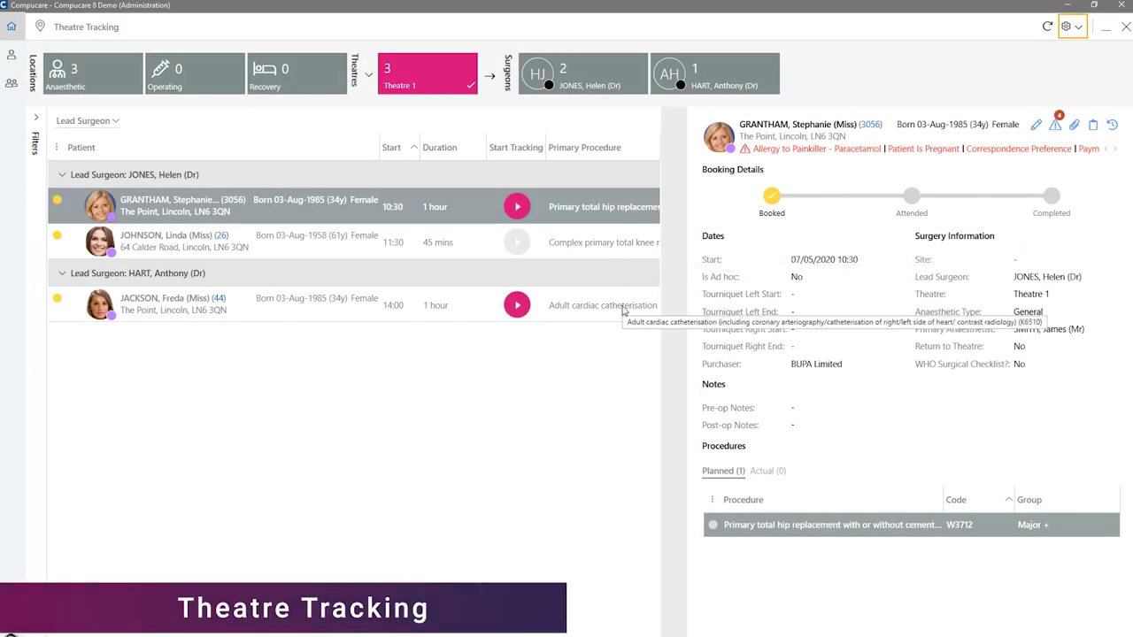
Track the 10:30 hip replacement as Sent For and Arrived, then check the WHO Sign In checklist.
click(518, 206)
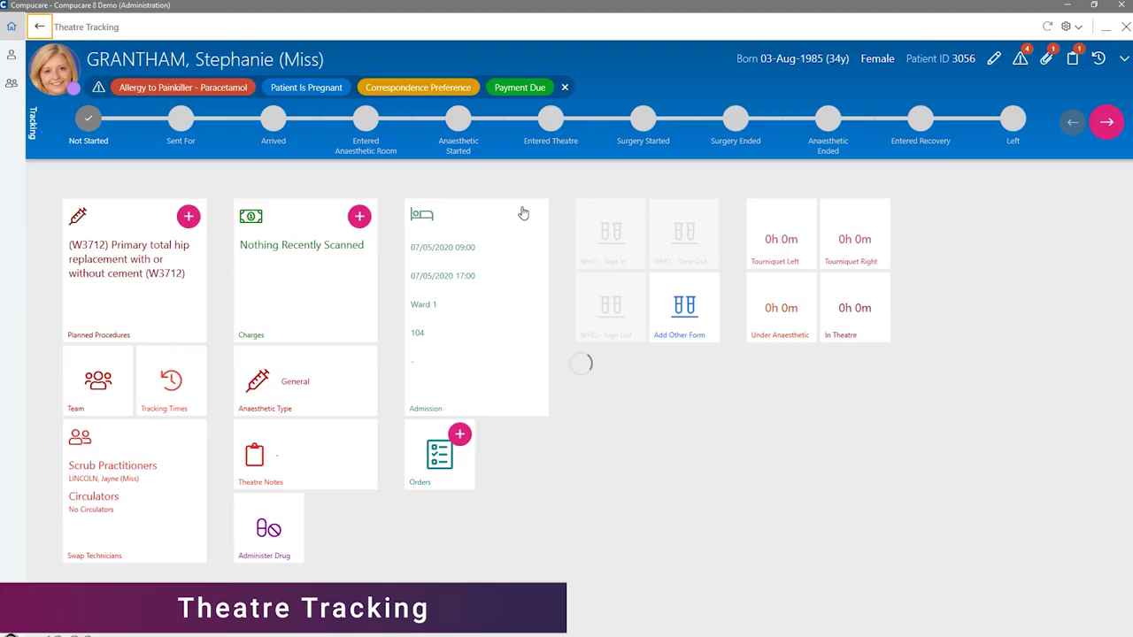
click(182, 121)
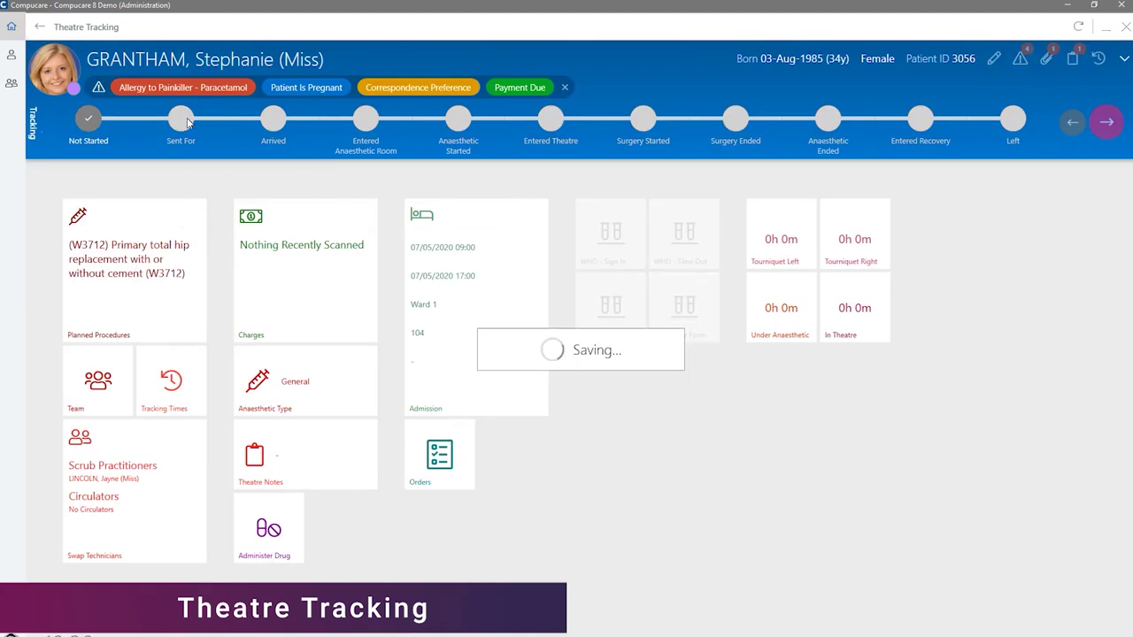
click(275, 129)
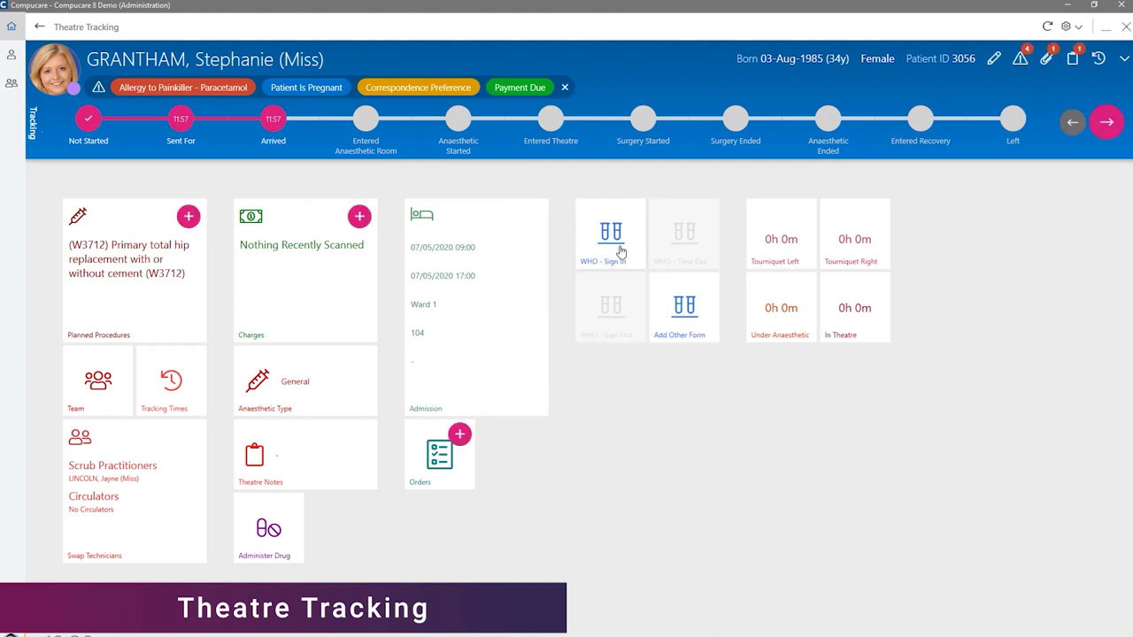
click(620, 251)
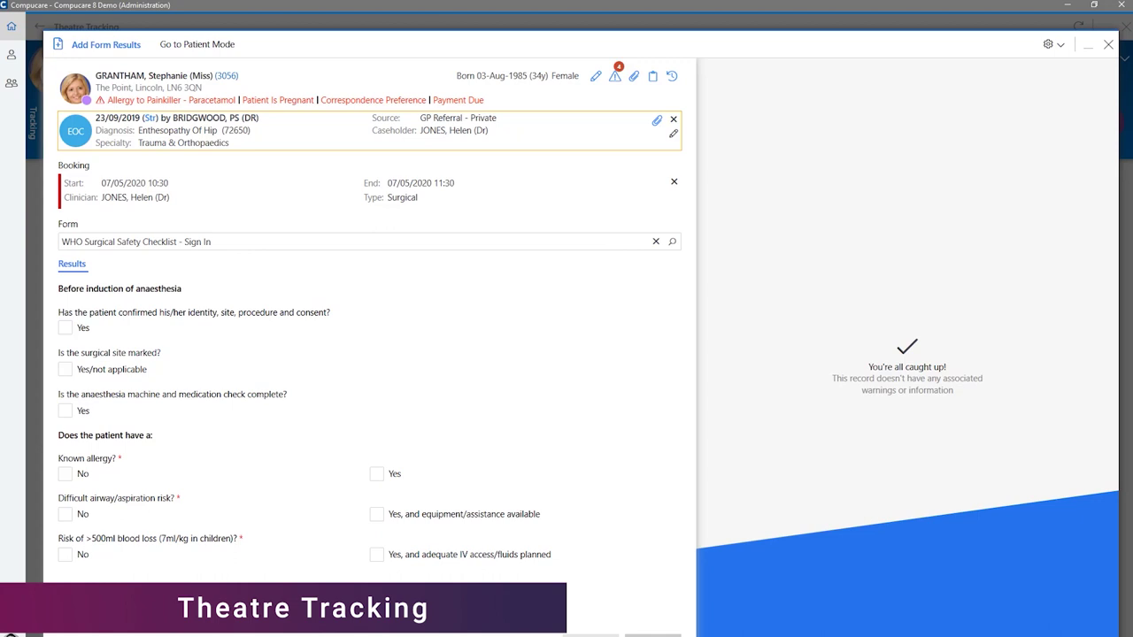
key(ctrl+s)
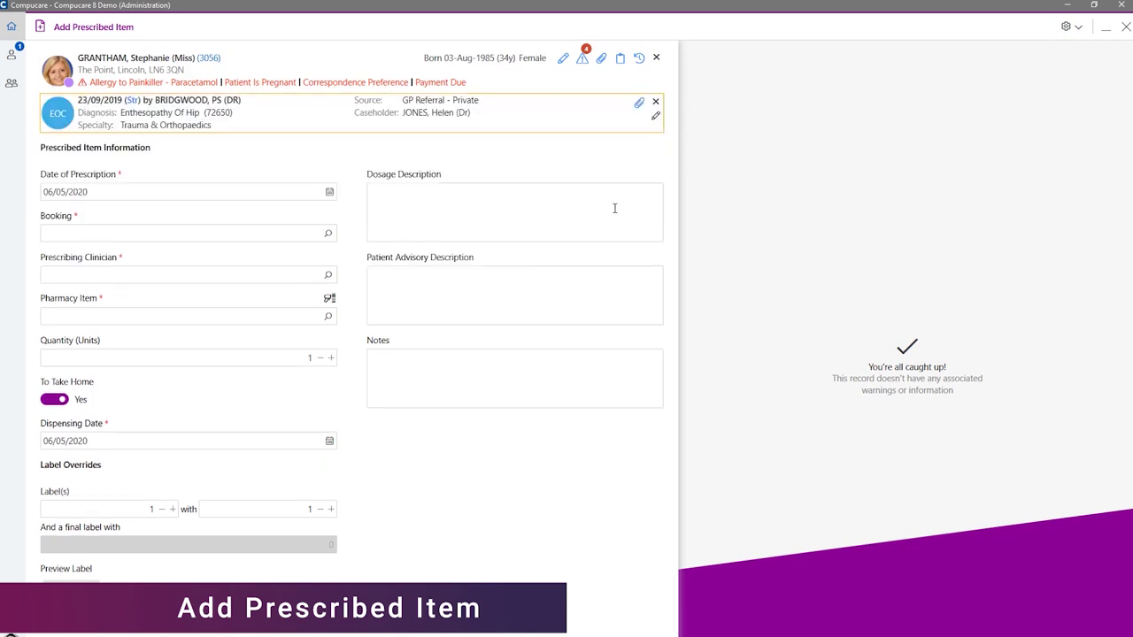
Choose the 05/05/2020 inpatient booking and select WARFARIN SODIUM 3mg tablets via the ?warf search.
click(278, 232)
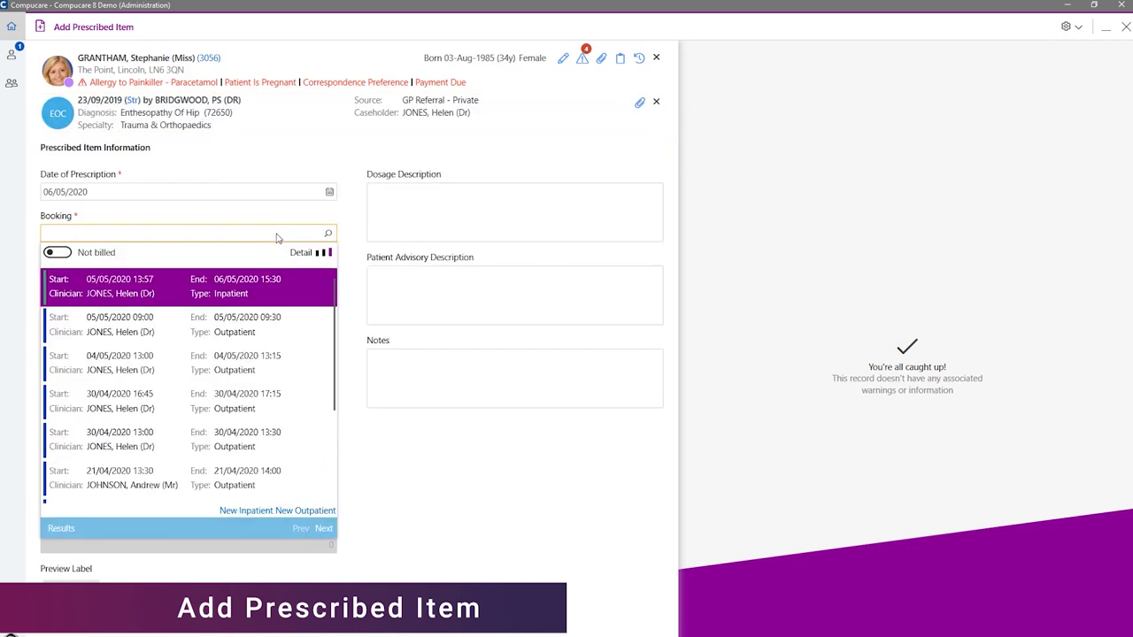
click(277, 233)
text(?warf)
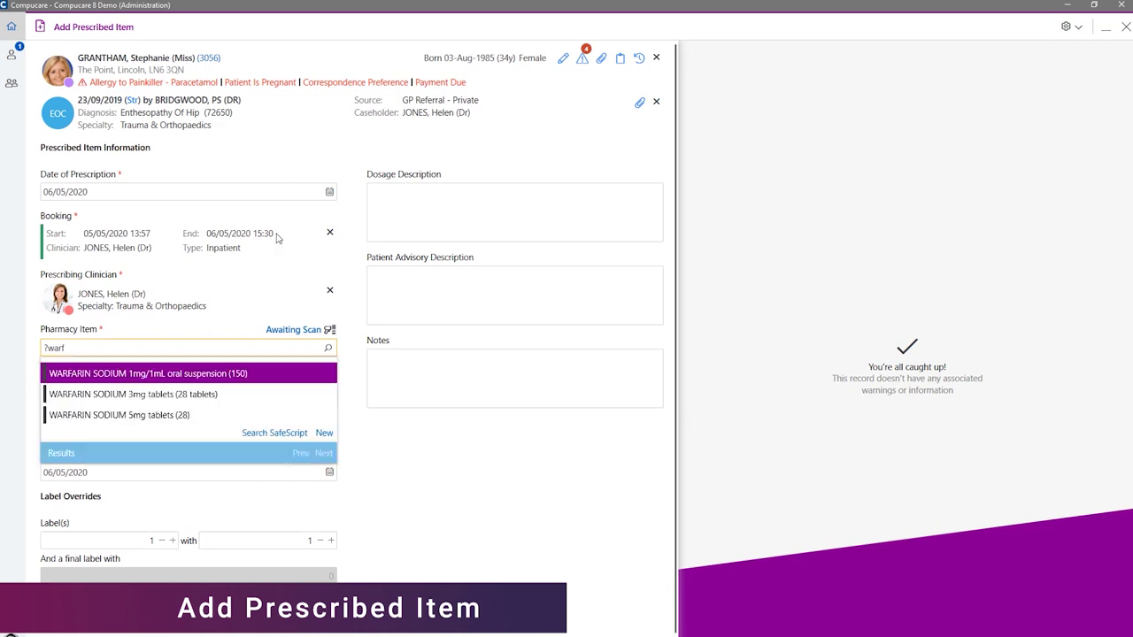
key(Down)
key(Return)
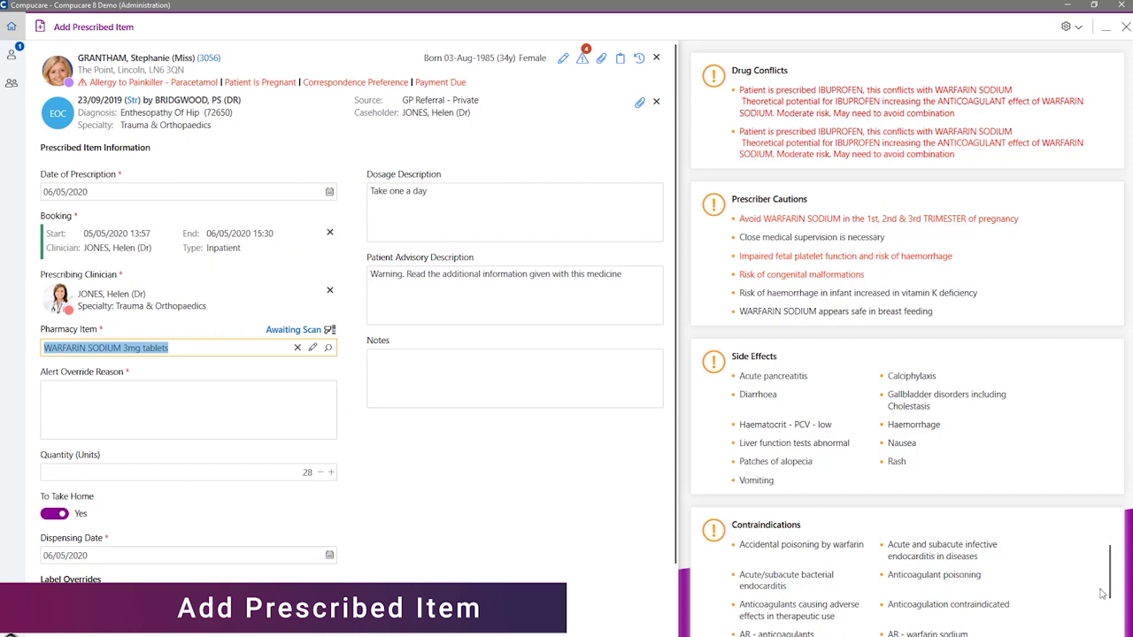
drag(1113, 571, 1113, 609)
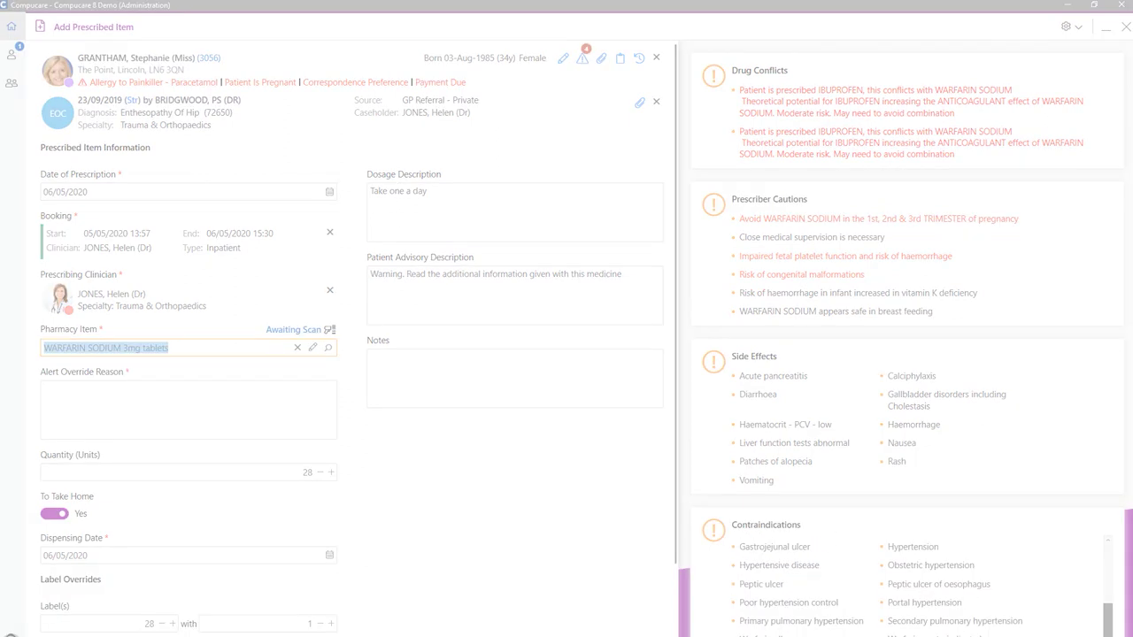